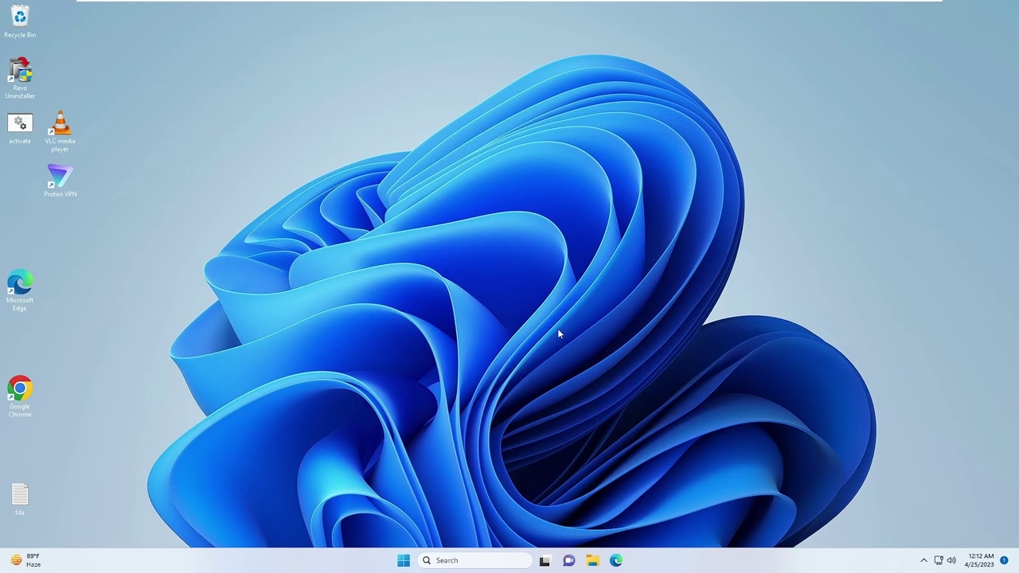
Launch Settings from the Start button's right-click menu and go to the Privacy & security page
{"action": "right_click", "coordinate": [403, 557]}
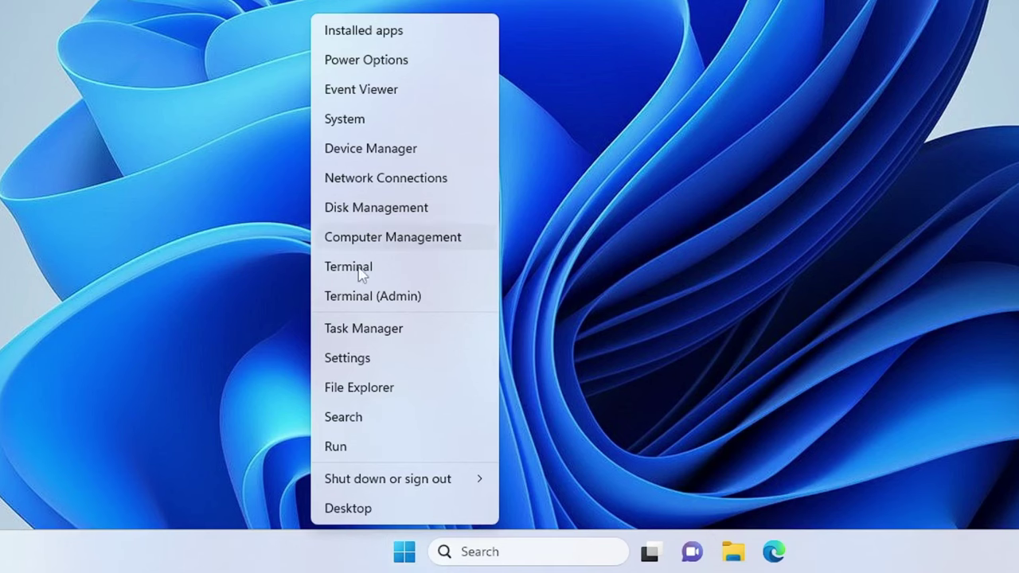
{"action": "left_click", "coordinate": [356, 362]}
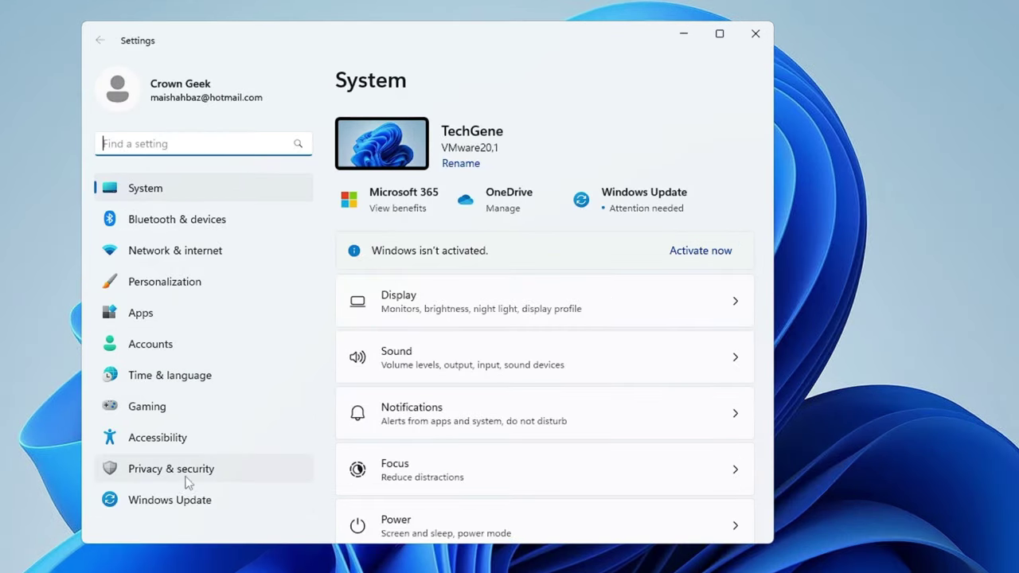
{"action": "left_click", "coordinate": [281, 377]}
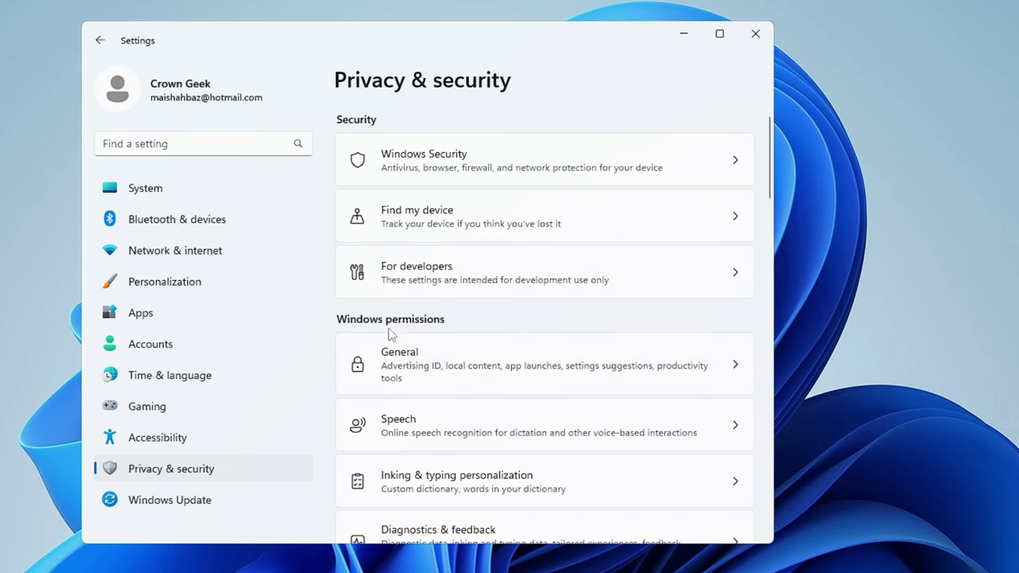
{"action": "scroll", "coordinate": [397, 331], "scroll_direction": "down", "scroll_amount": 5}
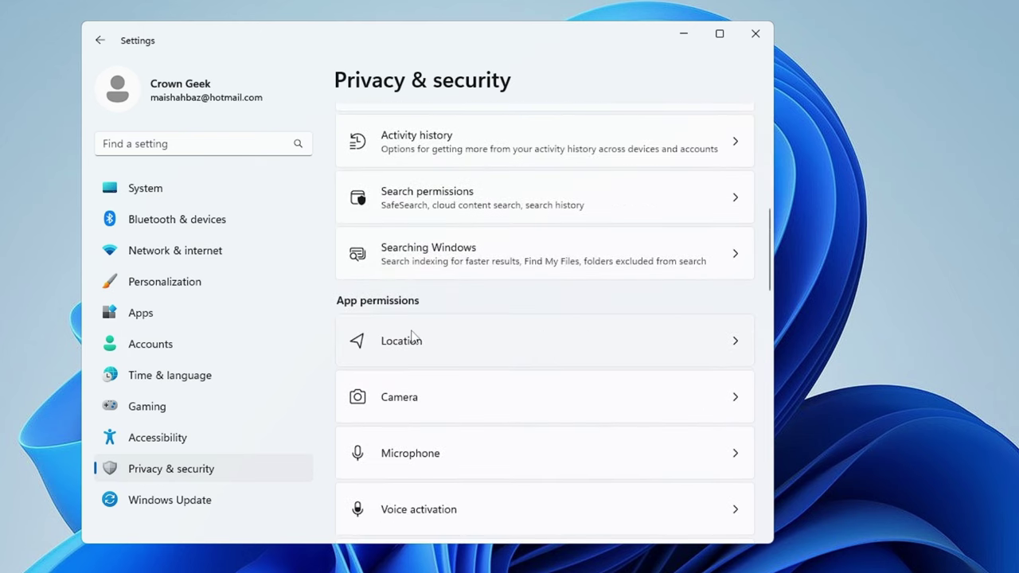
{"action": "scroll", "coordinate": [410, 339], "scroll_direction": "up", "scroll_amount": 1}
{"action": "scroll", "coordinate": [411, 337], "scroll_direction": "up", "scroll_amount": 3}
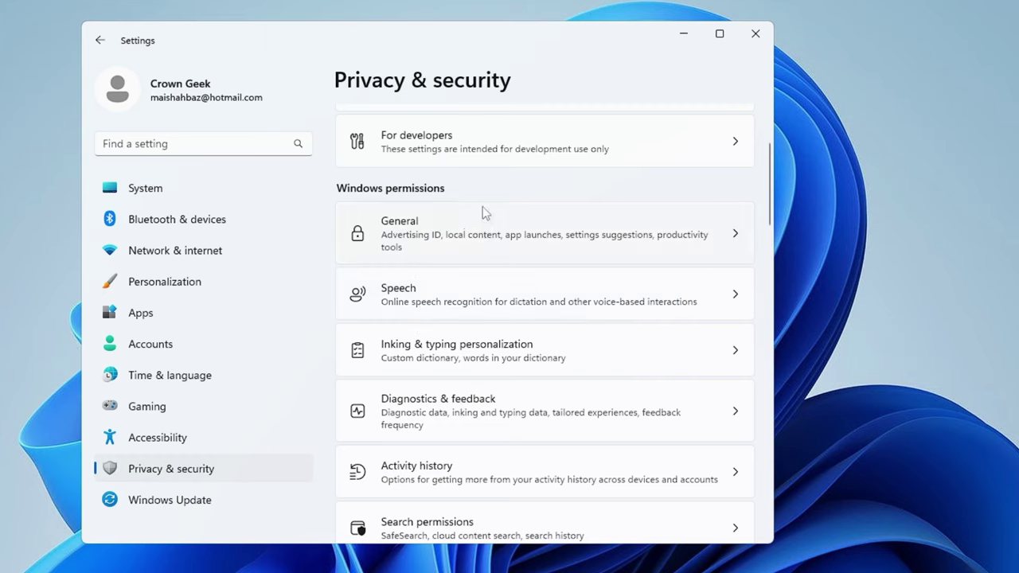
{"action": "left_click", "coordinate": [437, 234]}
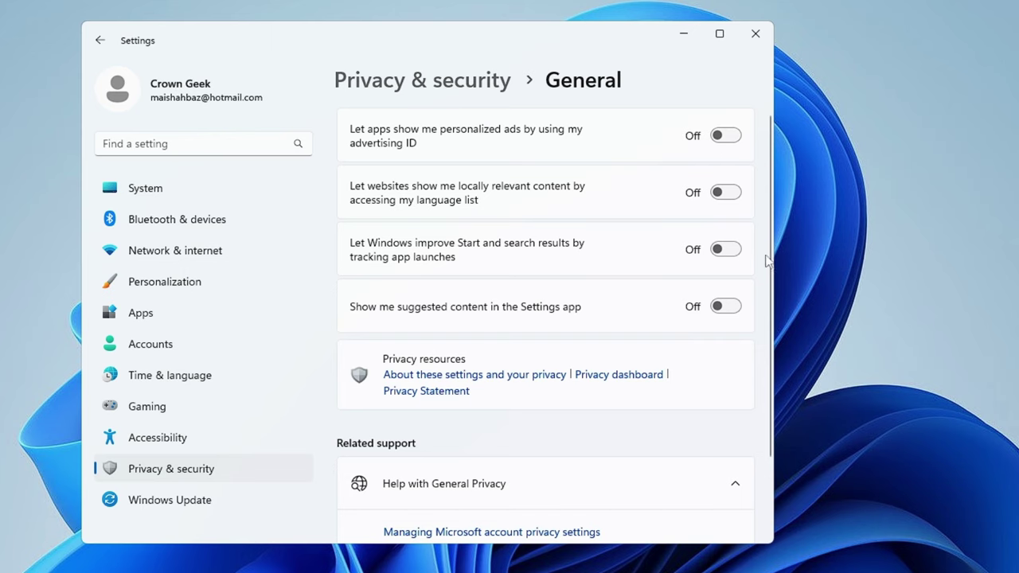
{"action": "left_click", "coordinate": [100, 40]}
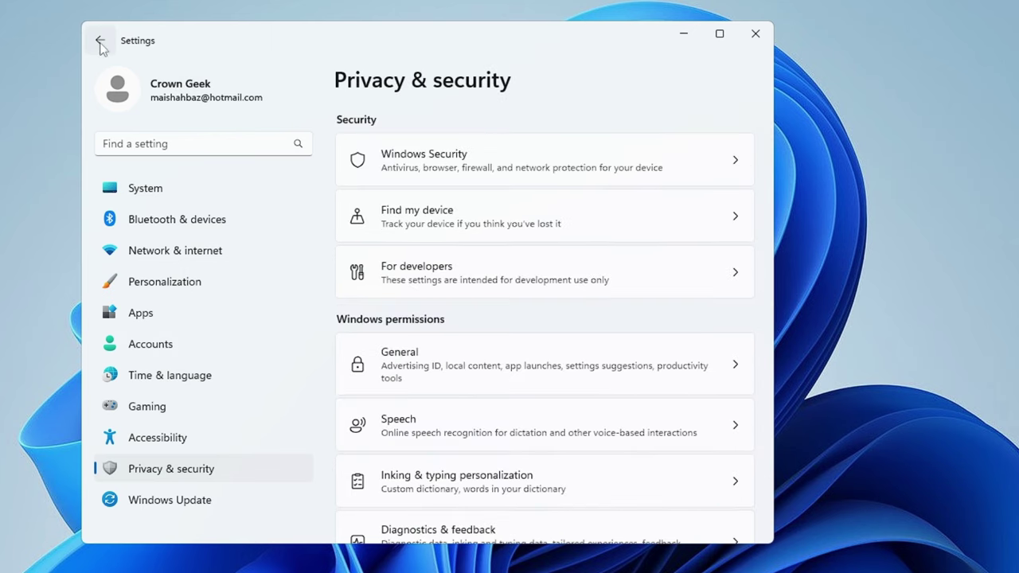
{"action": "scroll", "coordinate": [424, 358], "scroll_direction": "down", "scroll_amount": 1}
{"action": "left_click", "coordinate": [425, 351]}
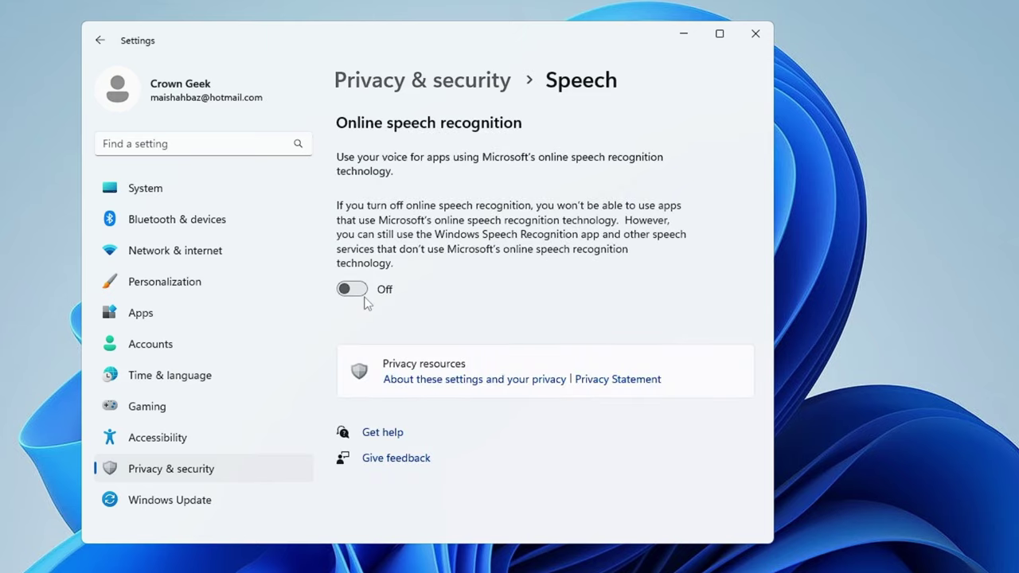
{"action": "left_click", "coordinate": [100, 40]}
{"action": "scroll", "coordinate": [445, 298], "scroll_direction": "down", "scroll_amount": 3}
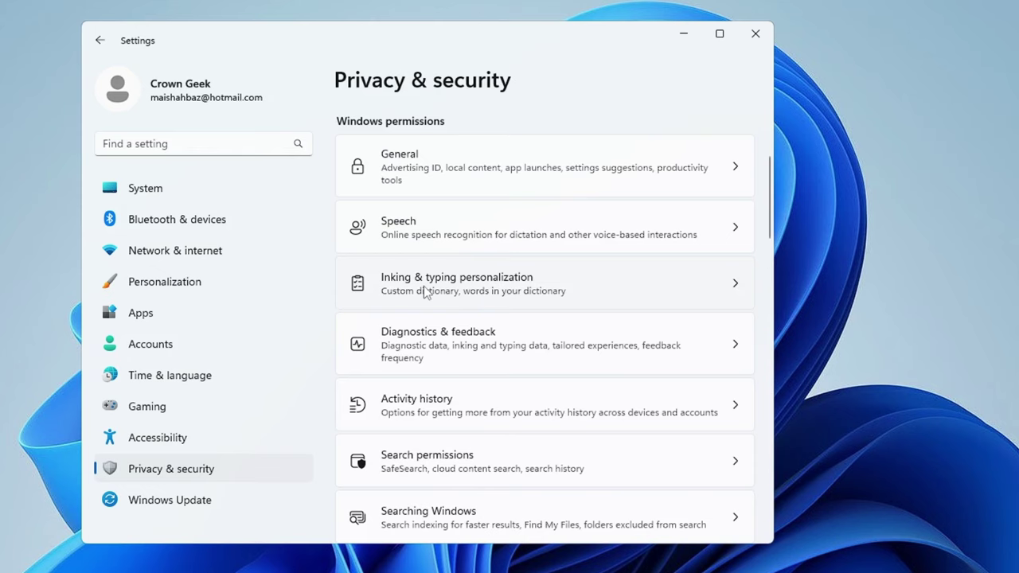
{"action": "scroll", "coordinate": [422, 340], "scroll_direction": "down", "scroll_amount": 3}
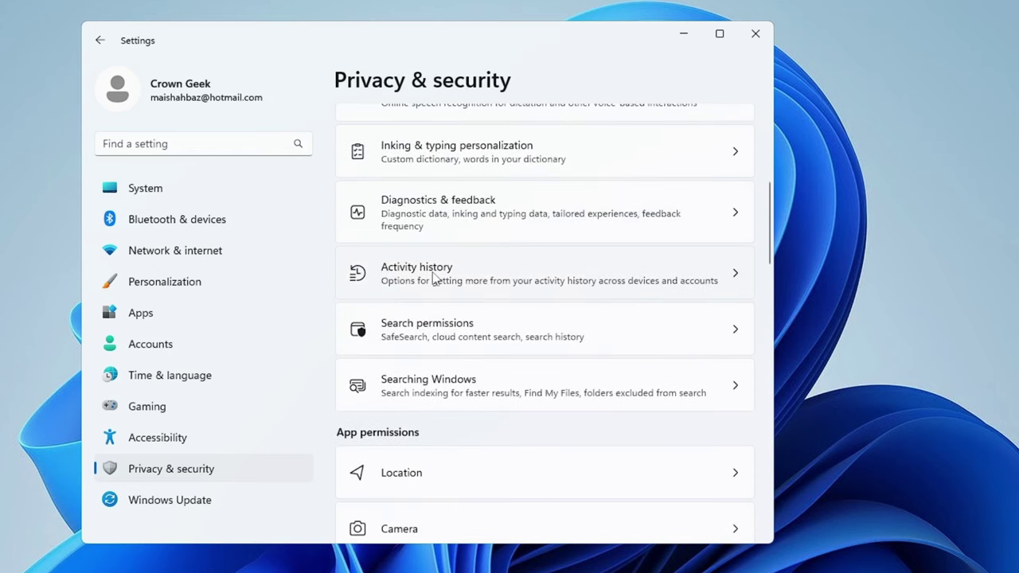
Turn 'Search history on this device' Off in Search permissions, then return to Privacy & security
{"action": "left_click", "coordinate": [433, 328]}
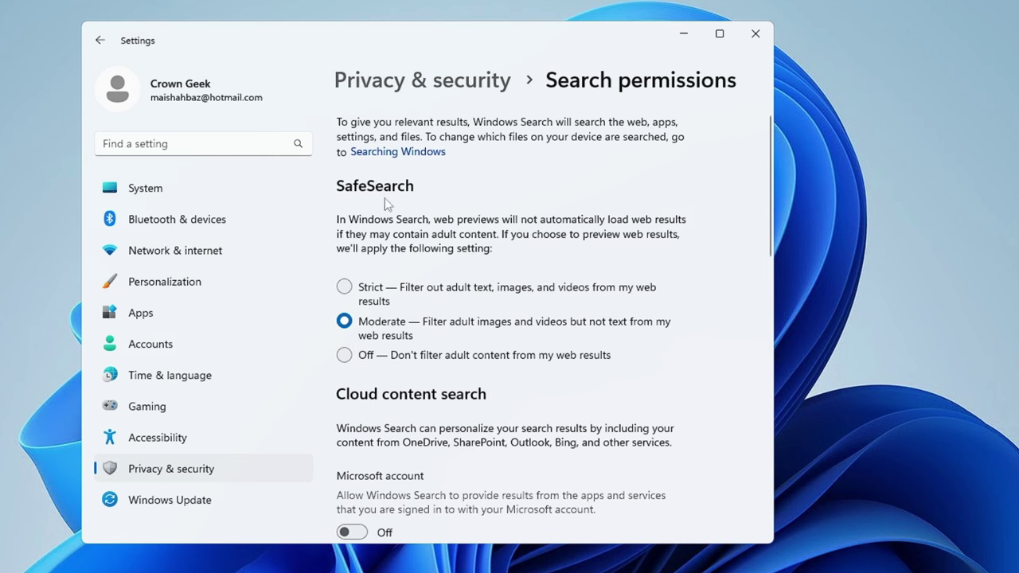
{"action": "scroll", "coordinate": [384, 200], "scroll_direction": "down", "scroll_amount": 5}
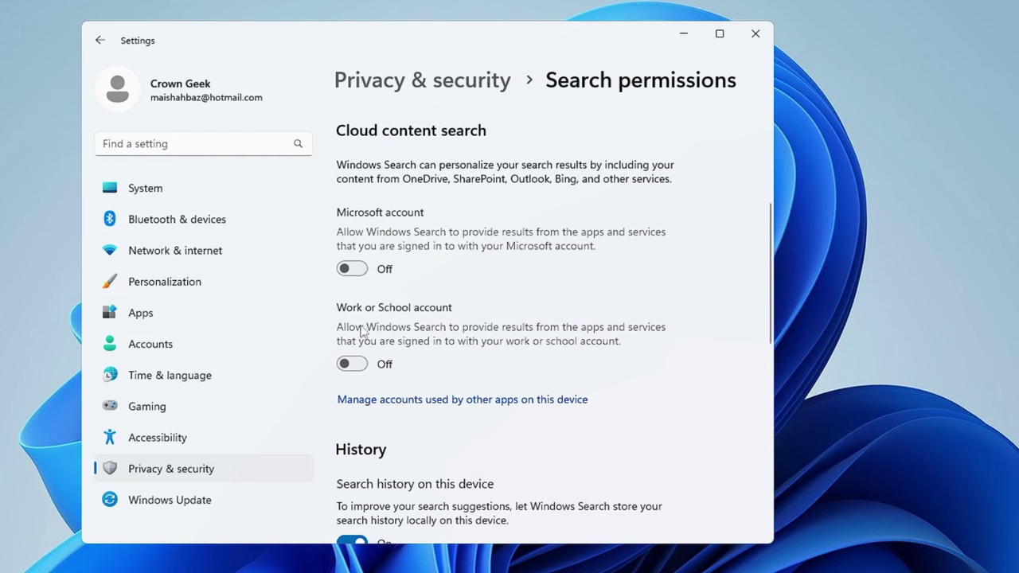
{"action": "scroll", "coordinate": [366, 333], "scroll_direction": "down", "scroll_amount": 3}
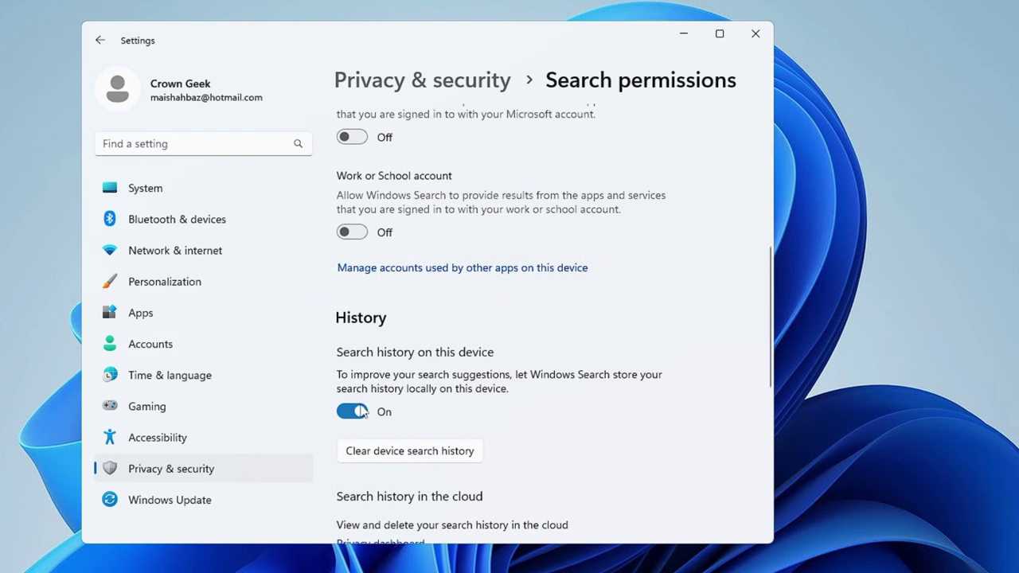
{"action": "left_click", "coordinate": [368, 409]}
{"action": "scroll", "coordinate": [409, 400], "scroll_direction": "down", "scroll_amount": 8}
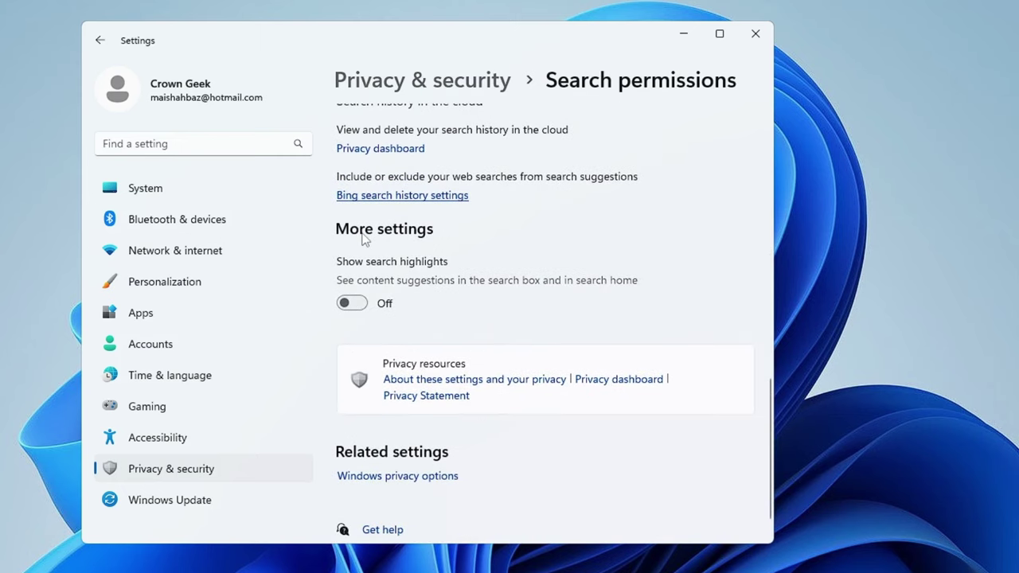
{"action": "scroll", "coordinate": [352, 316], "scroll_direction": "down", "scroll_amount": 1}
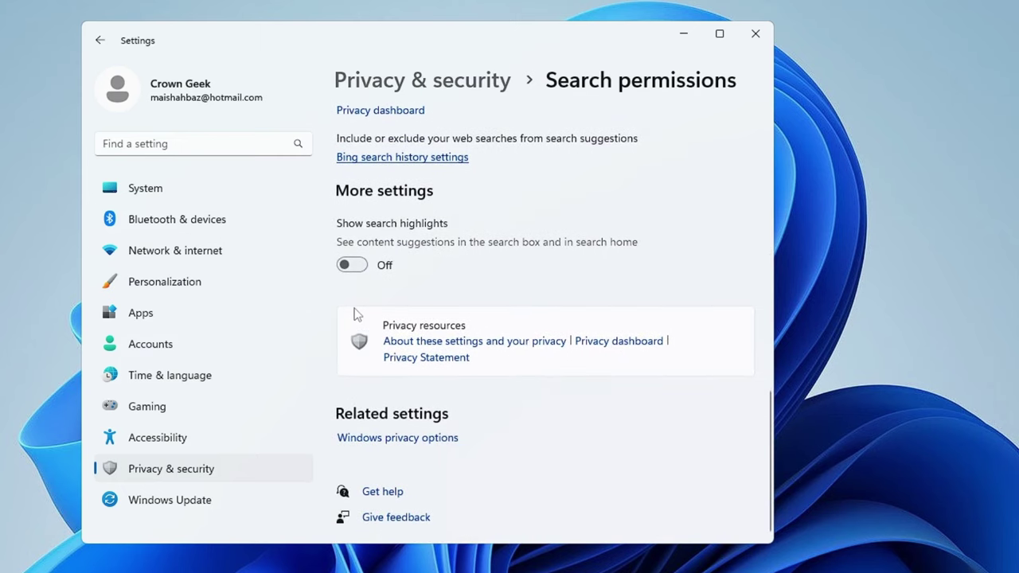
{"action": "left_click", "coordinate": [100, 40]}
{"action": "scroll", "coordinate": [423, 293], "scroll_direction": "down", "scroll_amount": 2}
{"action": "scroll", "coordinate": [423, 293], "scroll_direction": "down", "scroll_amount": 4}
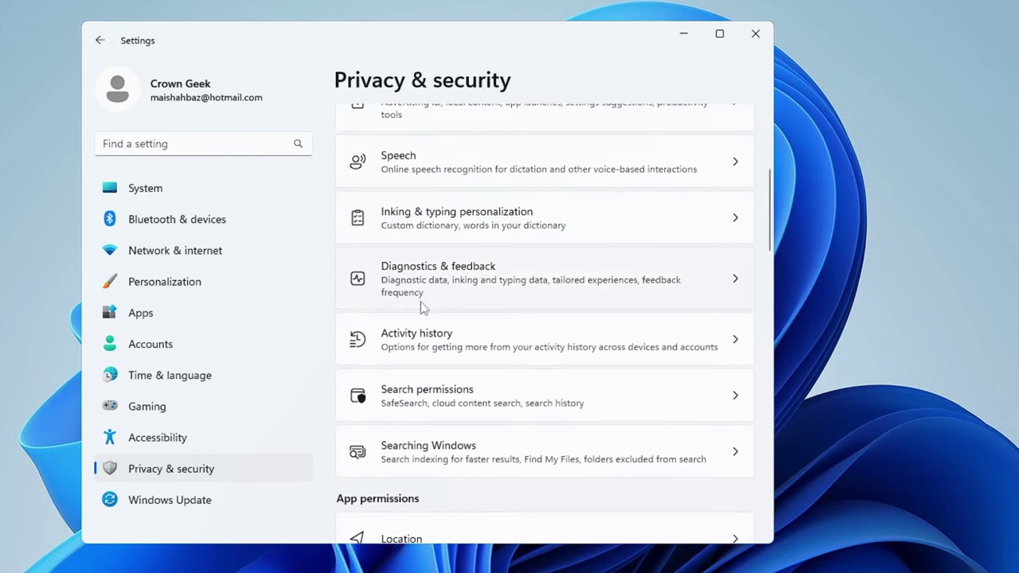
{"action": "left_click", "coordinate": [430, 326]}
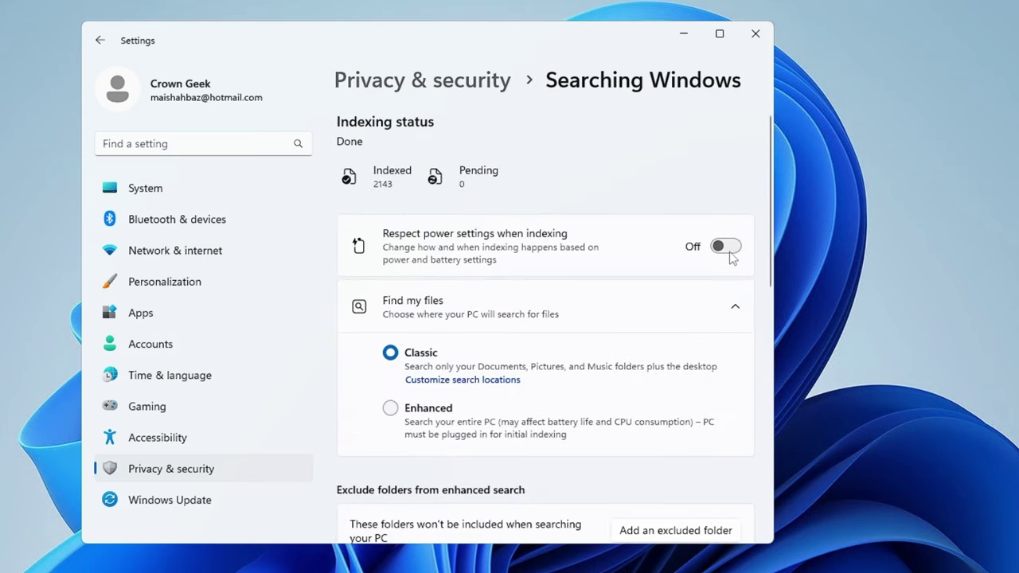
{"action": "scroll", "coordinate": [629, 301], "scroll_direction": "down", "scroll_amount": 3}
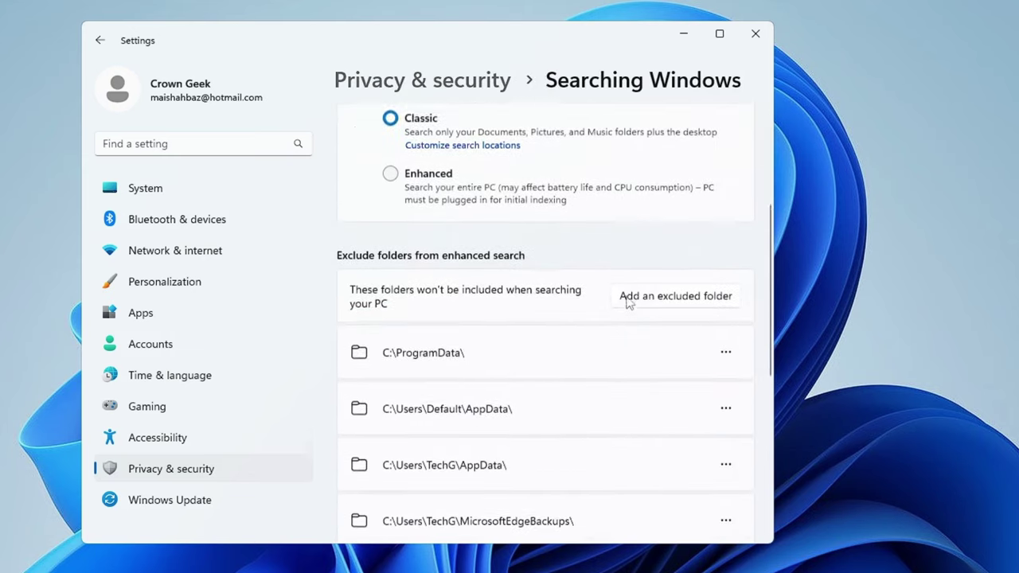
{"action": "left_click", "coordinate": [99, 40]}
{"action": "scroll", "coordinate": [355, 295], "scroll_direction": "down", "scroll_amount": 6}
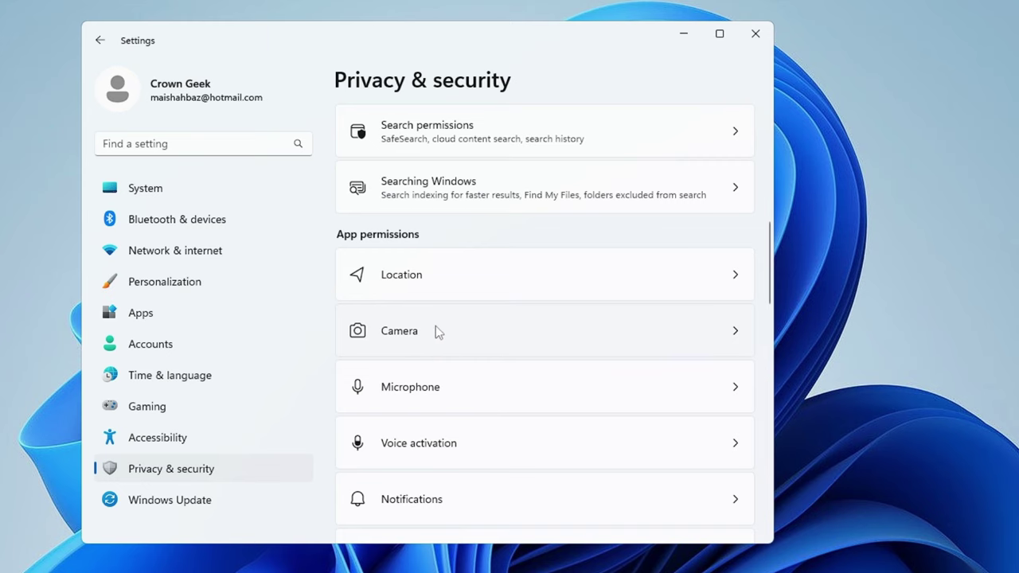
Check the Location settings, then scroll the App permissions list to Documents, Pictures, Videos and File system
{"action": "left_click", "coordinate": [430, 277]}
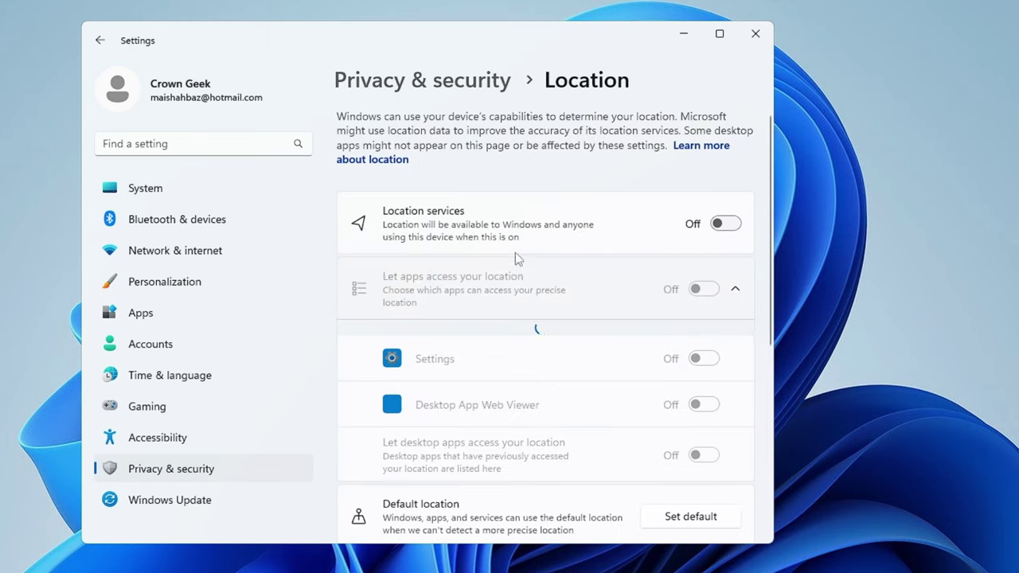
{"action": "left_click", "coordinate": [100, 42]}
{"action": "scroll", "coordinate": [424, 330], "scroll_direction": "down", "scroll_amount": 3}
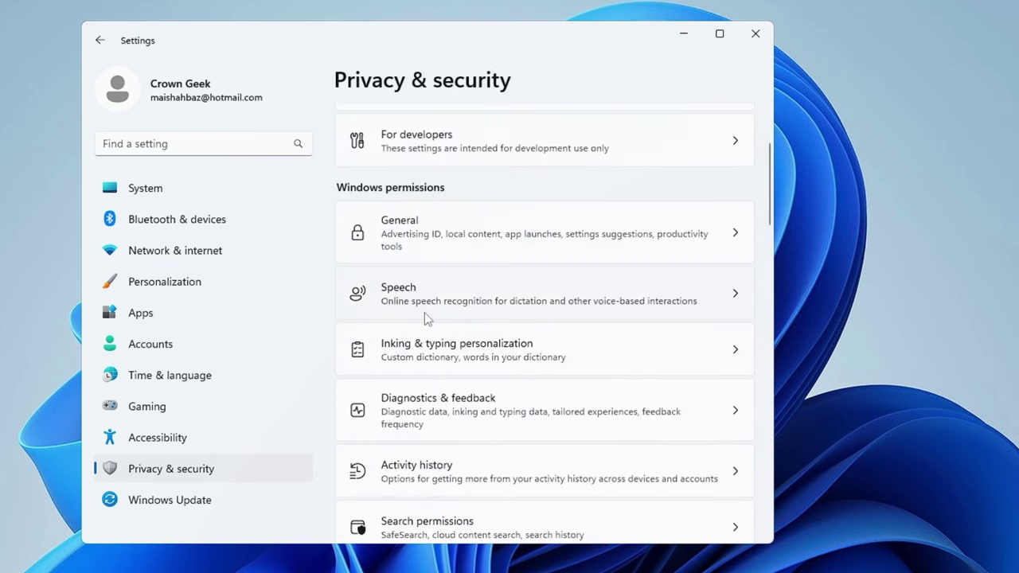
{"action": "scroll", "coordinate": [426, 318], "scroll_direction": "down", "scroll_amount": 5}
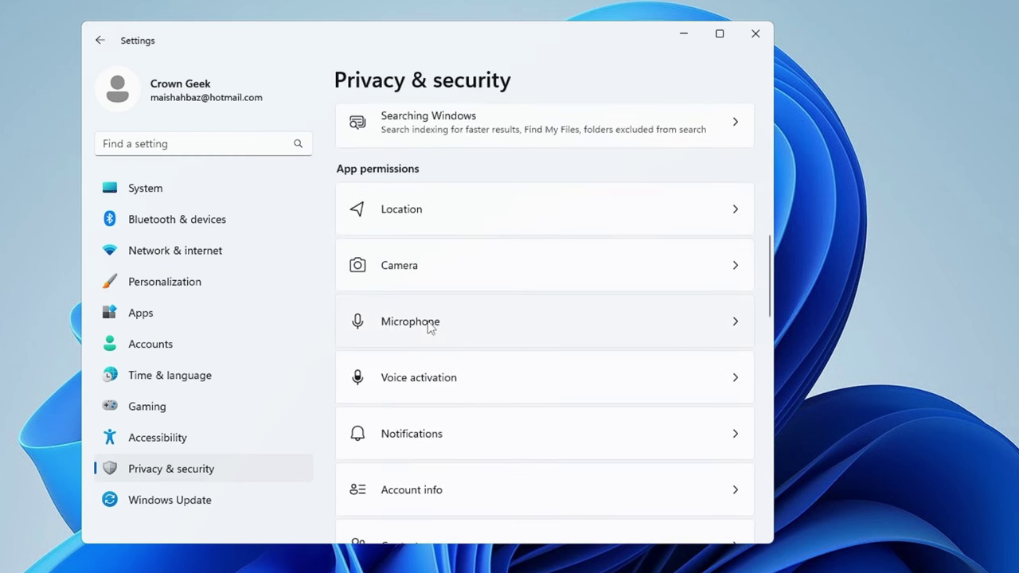
{"action": "scroll", "coordinate": [429, 321], "scroll_direction": "down", "scroll_amount": 1}
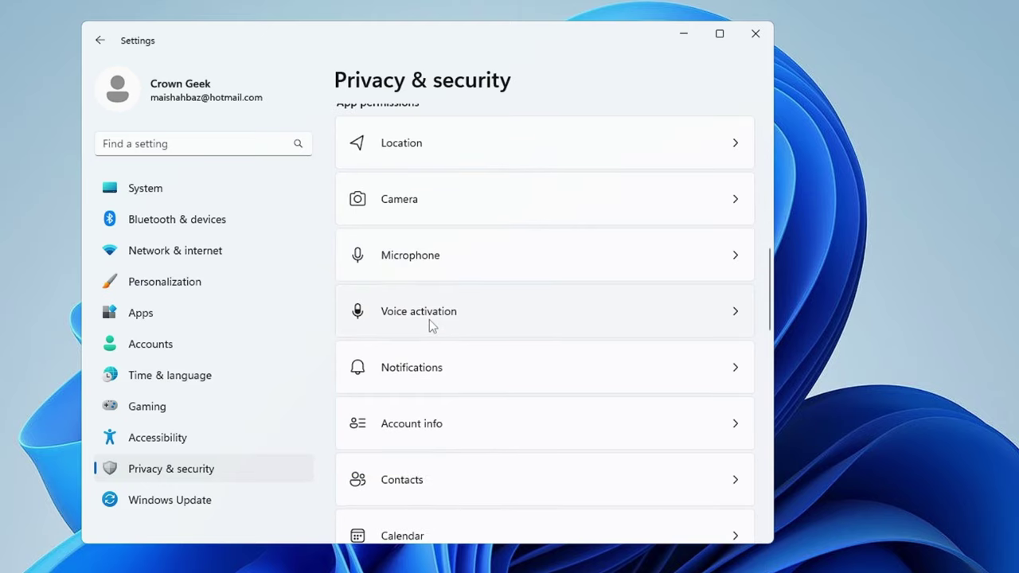
{"action": "scroll", "coordinate": [411, 321], "scroll_direction": "down", "scroll_amount": 1}
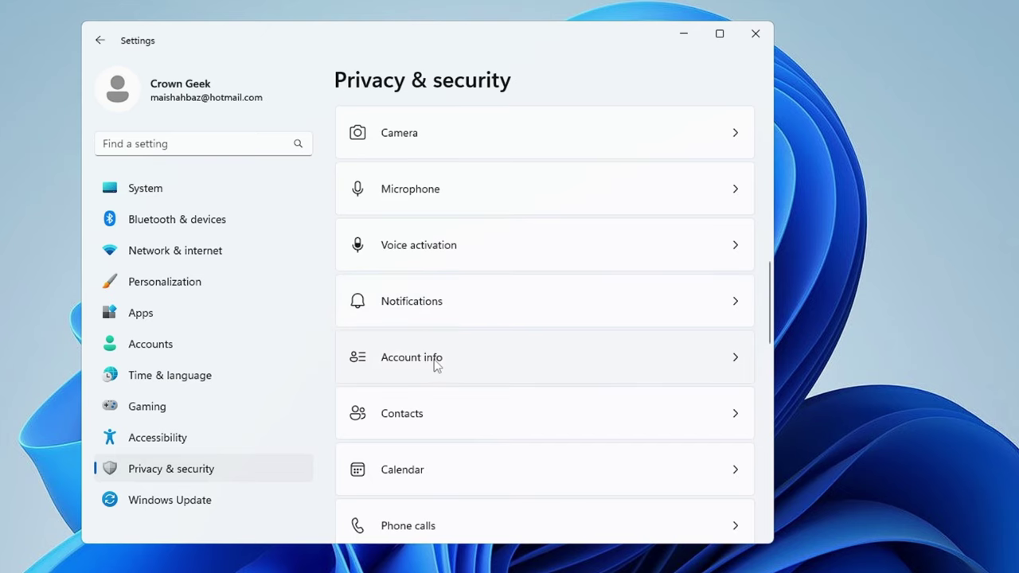
{"action": "scroll", "coordinate": [433, 359], "scroll_direction": "down", "scroll_amount": 2}
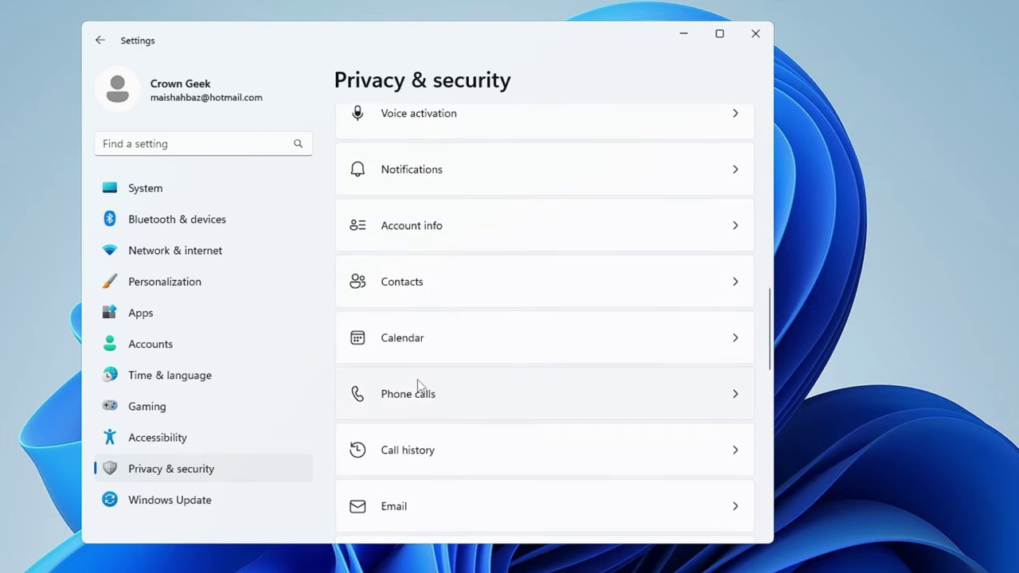
{"action": "scroll", "coordinate": [418, 386], "scroll_direction": "down", "scroll_amount": 2}
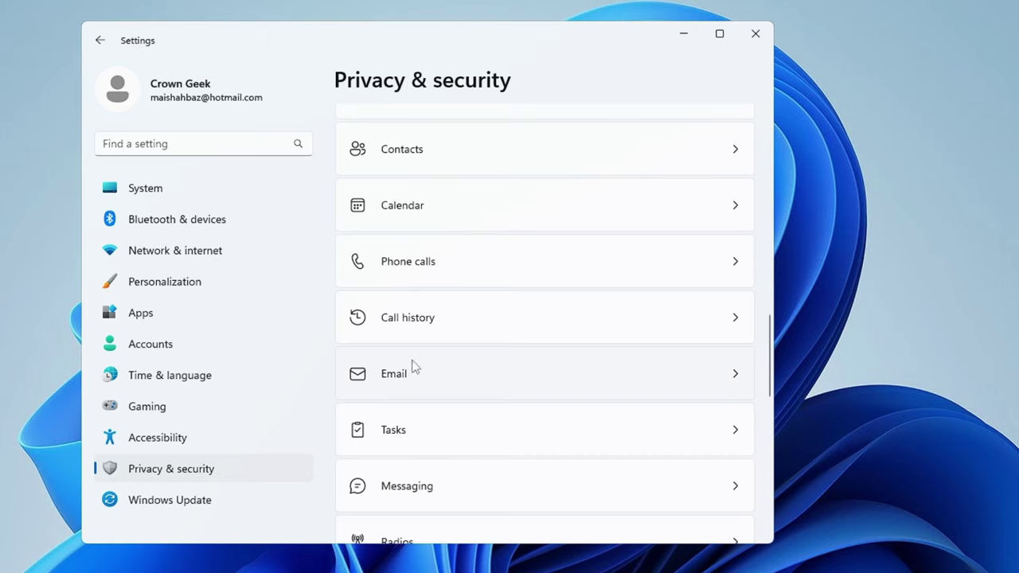
{"action": "scroll", "coordinate": [413, 367], "scroll_direction": "down", "scroll_amount": 3}
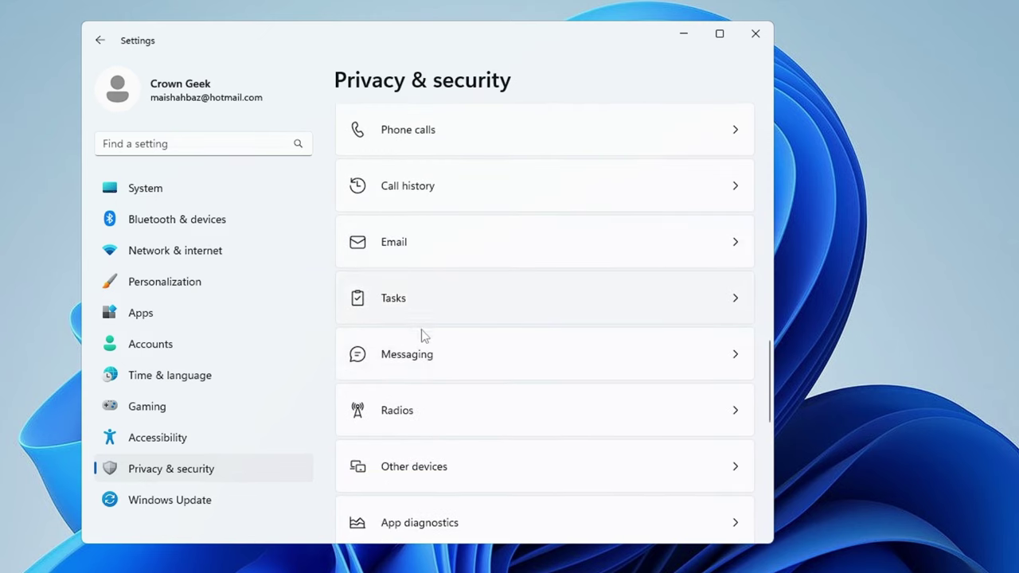
{"action": "scroll", "coordinate": [421, 338], "scroll_direction": "down", "scroll_amount": 1}
{"action": "scroll", "coordinate": [437, 410], "scroll_direction": "down", "scroll_amount": 2}
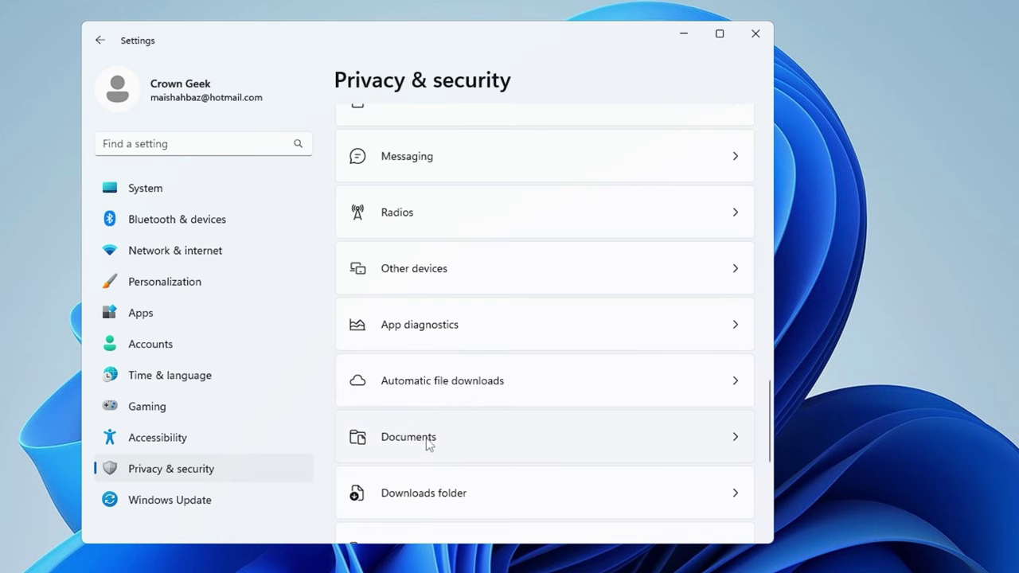
{"action": "scroll", "coordinate": [427, 442], "scroll_direction": "down", "scroll_amount": 2}
{"action": "scroll", "coordinate": [426, 436], "scroll_direction": "down", "scroll_amount": 2}
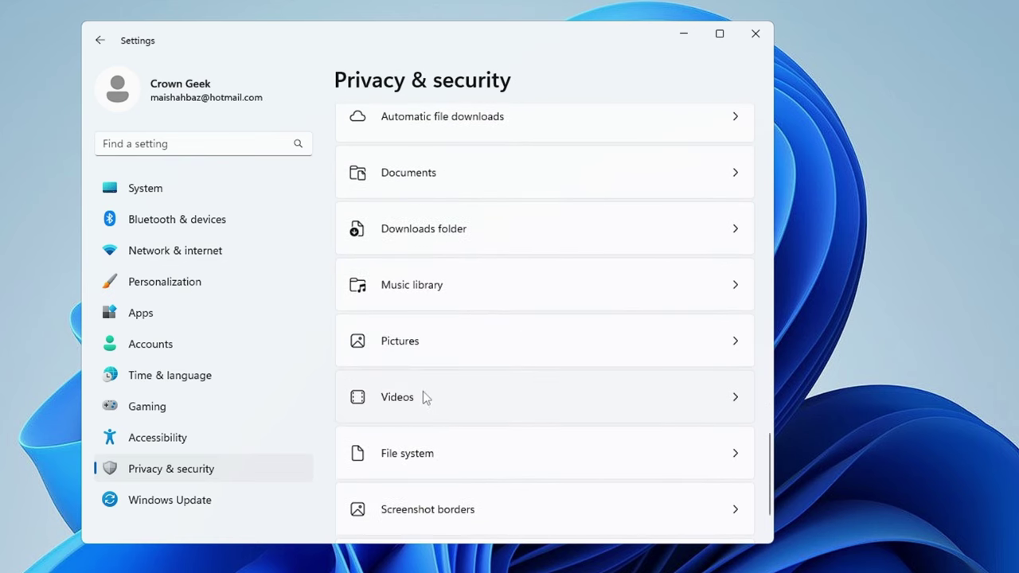
View Transparency effects under Personalization › Colors, then close the Settings window
{"action": "left_click", "coordinate": [194, 289]}
{"action": "scroll", "coordinate": [415, 344], "scroll_direction": "down", "scroll_amount": 1}
{"action": "scroll", "coordinate": [415, 344], "scroll_direction": "down", "scroll_amount": 4}
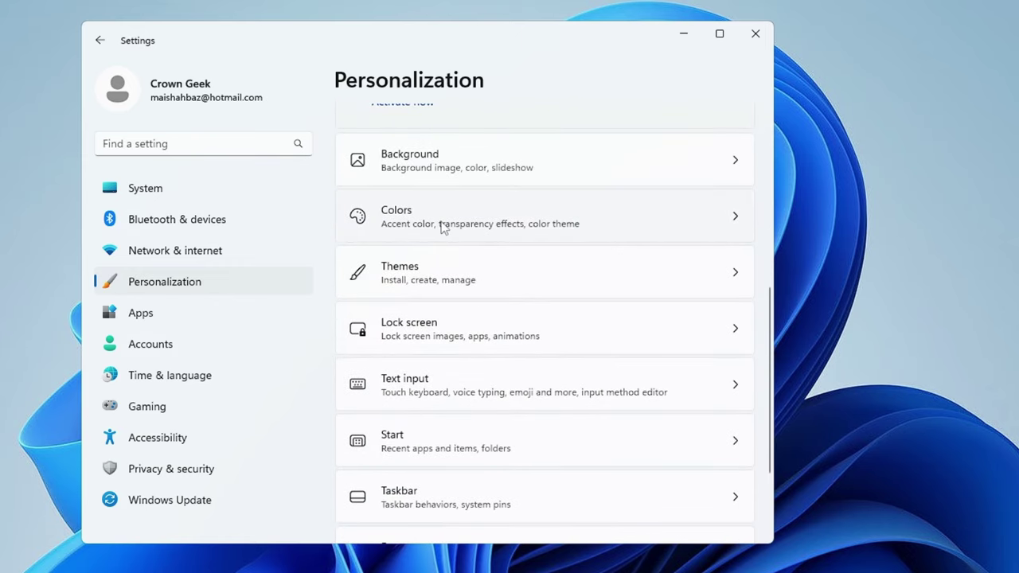
{"action": "left_click", "coordinate": [443, 227]}
{"action": "scroll", "coordinate": [425, 274], "scroll_direction": "down", "scroll_amount": 2}
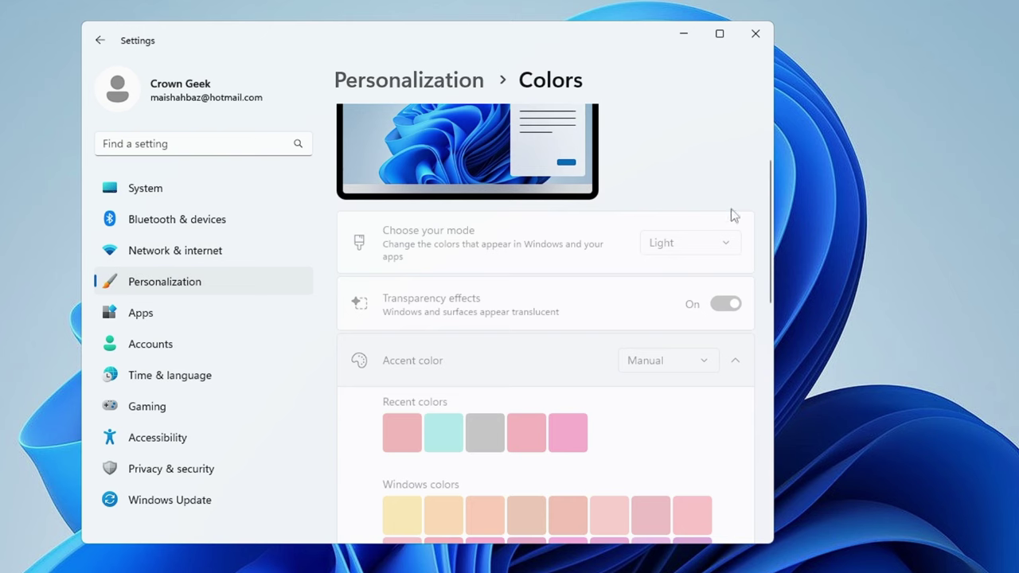
{"action": "left_click", "coordinate": [756, 37]}
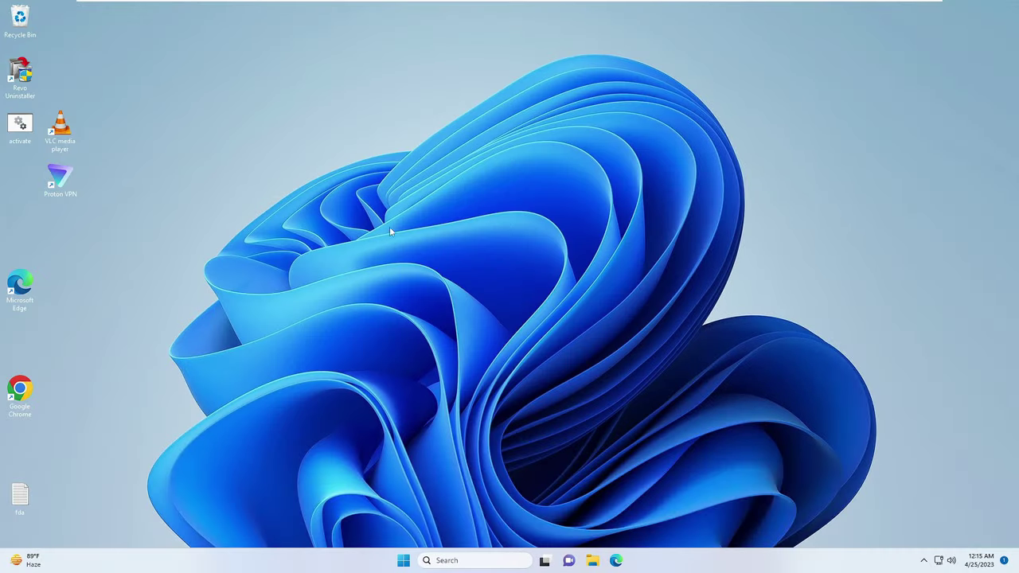
Run sysdm.cpl from the taskbar search and show the Advanced tab of System Properties
{"action": "left_click", "coordinate": [469, 560]}
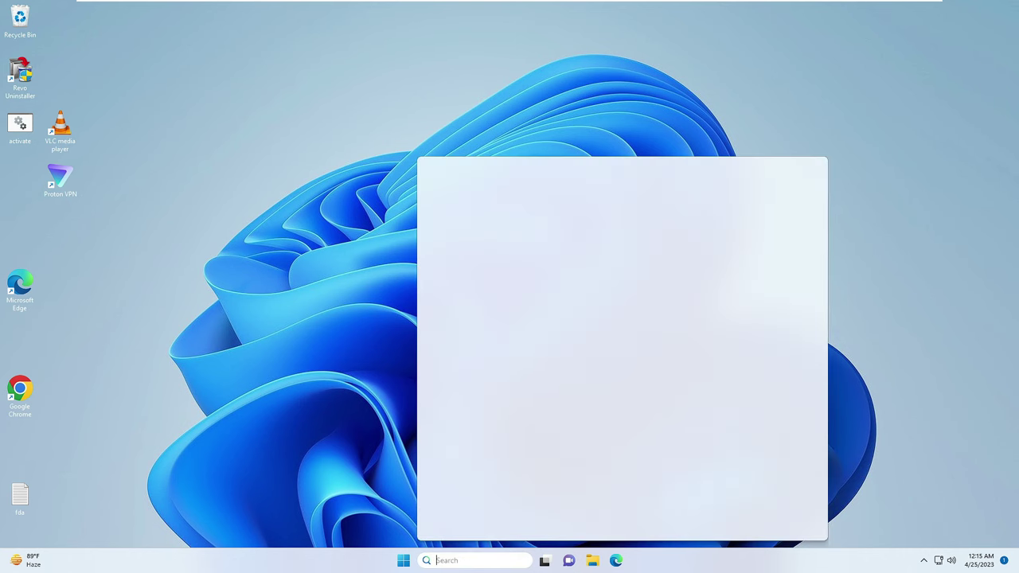
{"action": "type", "text": "yysdm."}
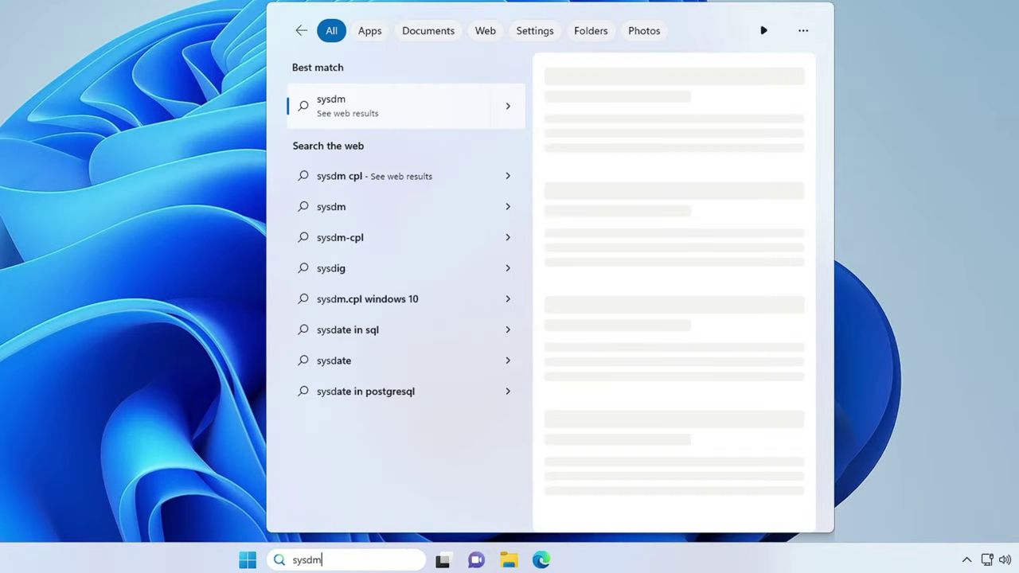
{"action": "type", "text": "cpl"}
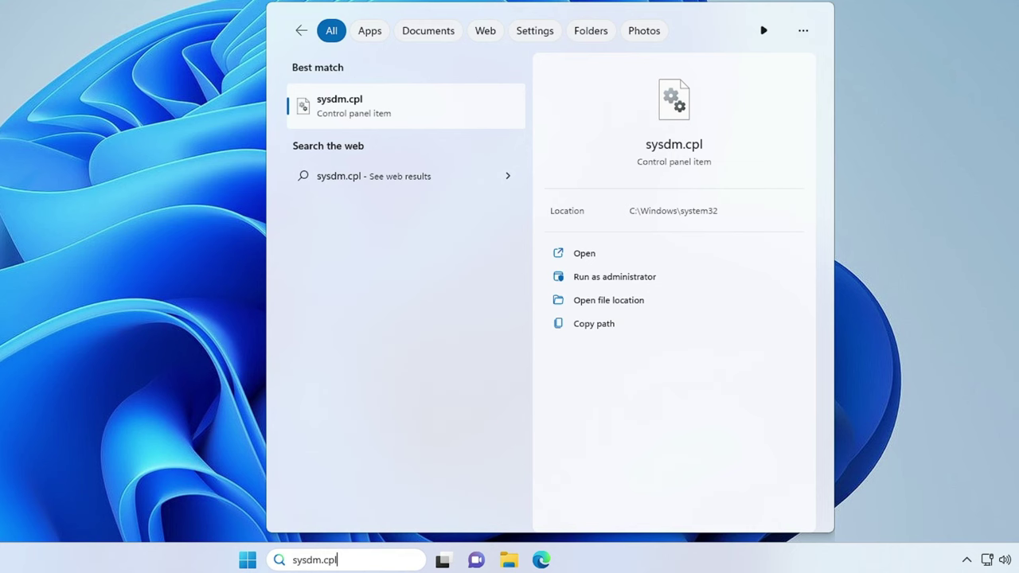
{"action": "key", "text": "Return"}
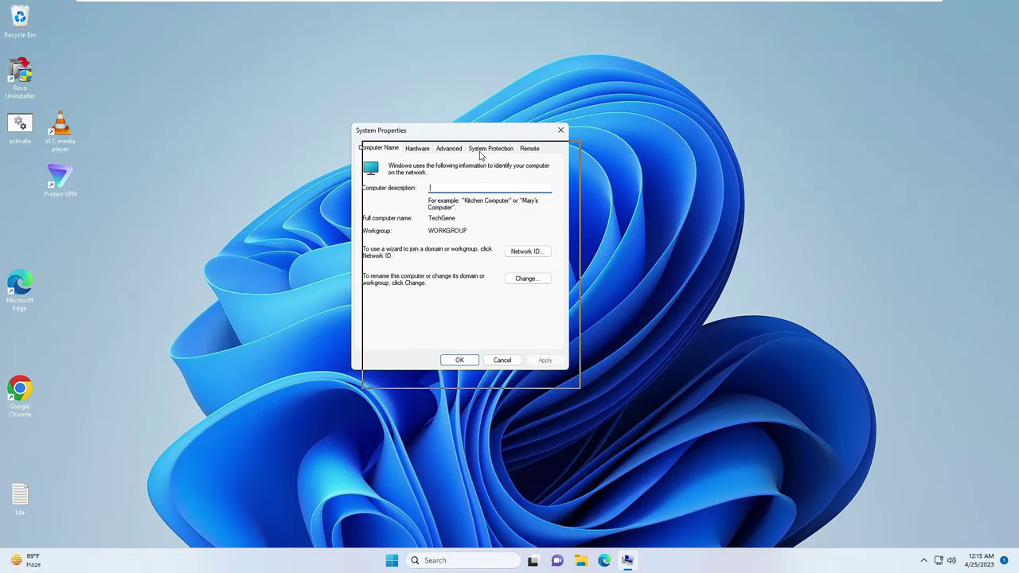
{"action": "left_click_drag", "start_coordinate": [470, 137], "coordinate": [483, 156]}
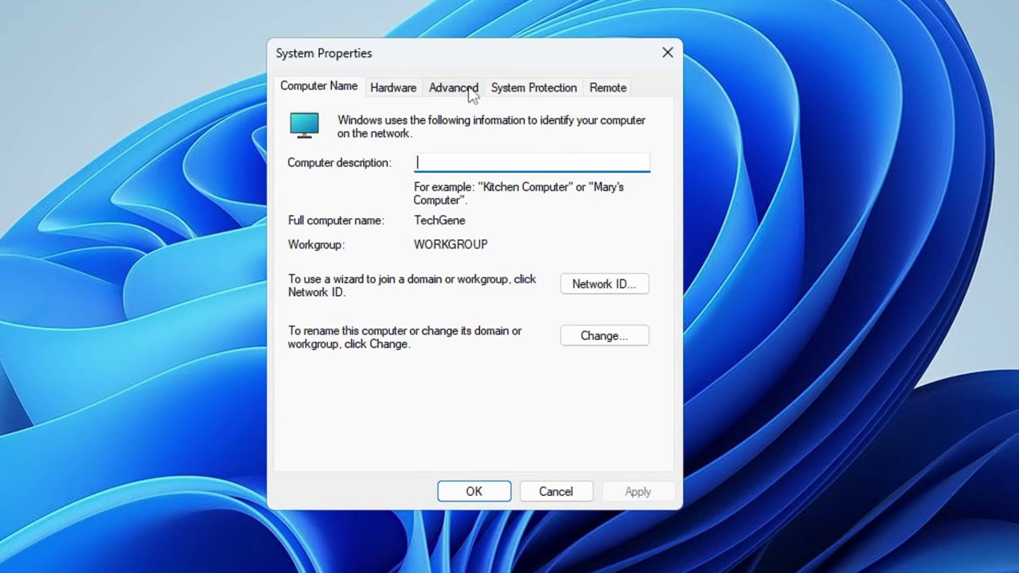
{"action": "left_click", "coordinate": [459, 89]}
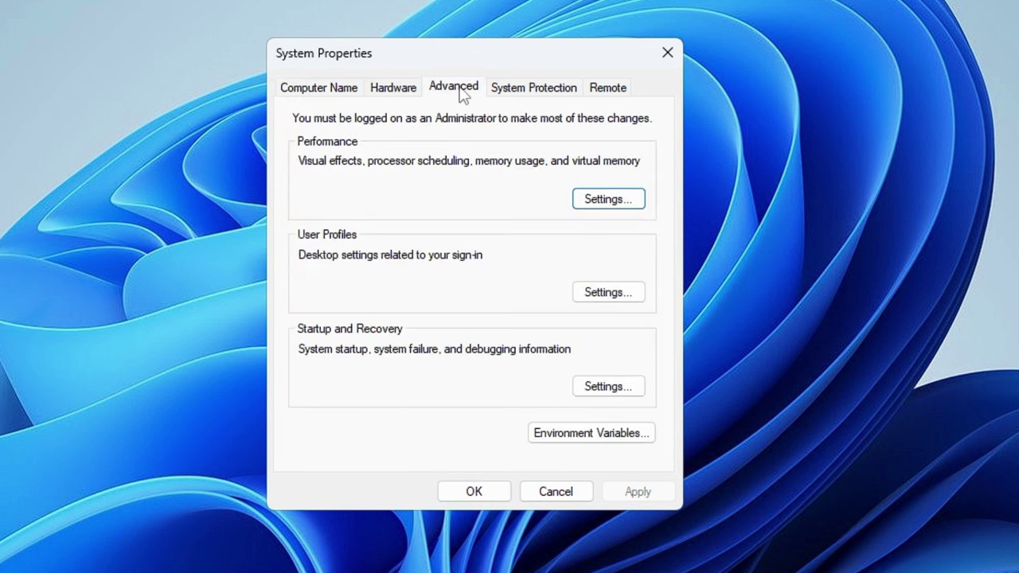
Choose Adjust for best performance, keeping Show thumbnails and Smooth edges of screen fonts, then confirm both dialogs
{"action": "left_click", "coordinate": [594, 205]}
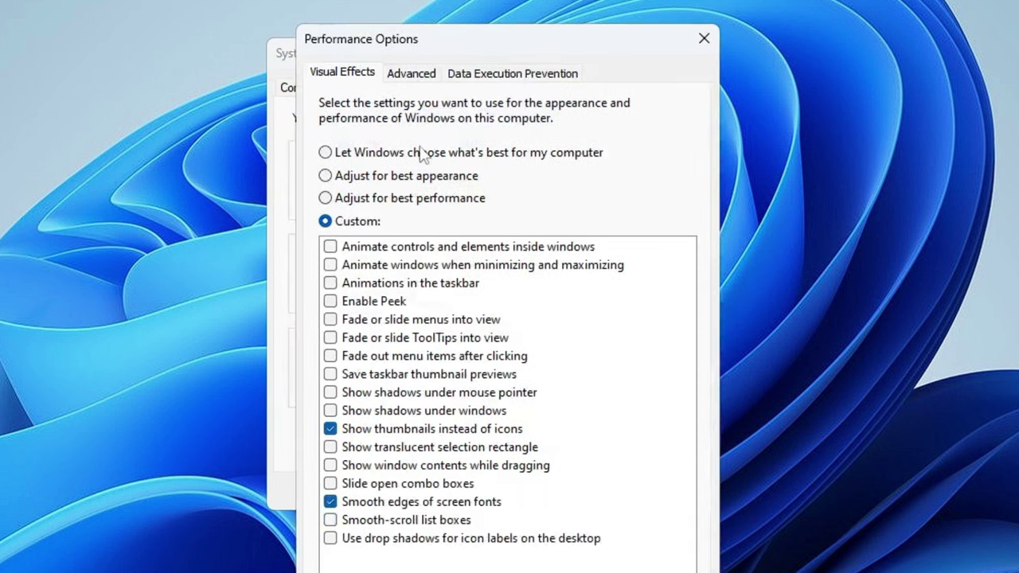
{"action": "left_click", "coordinate": [402, 177]}
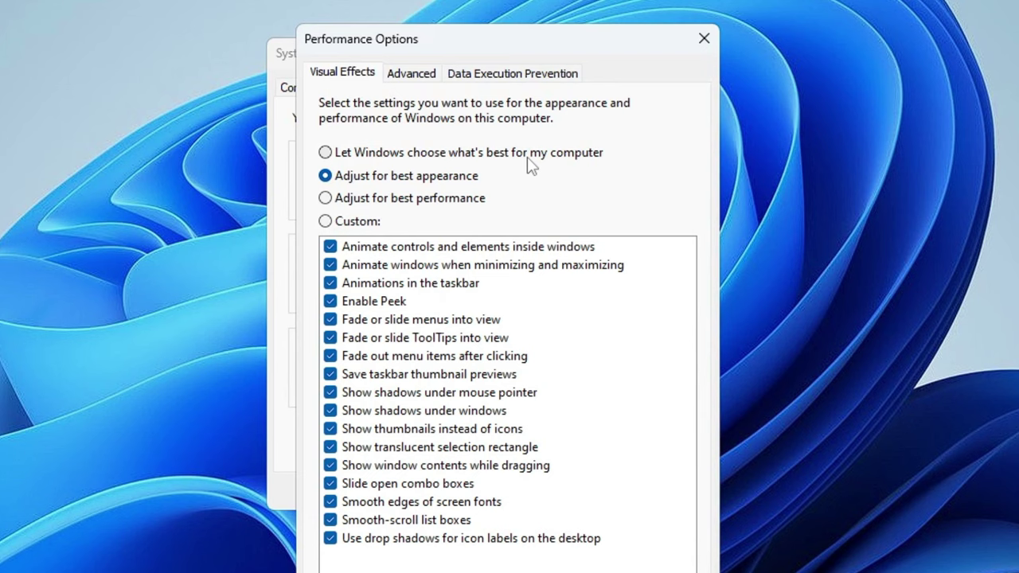
{"action": "left_click", "coordinate": [396, 204]}
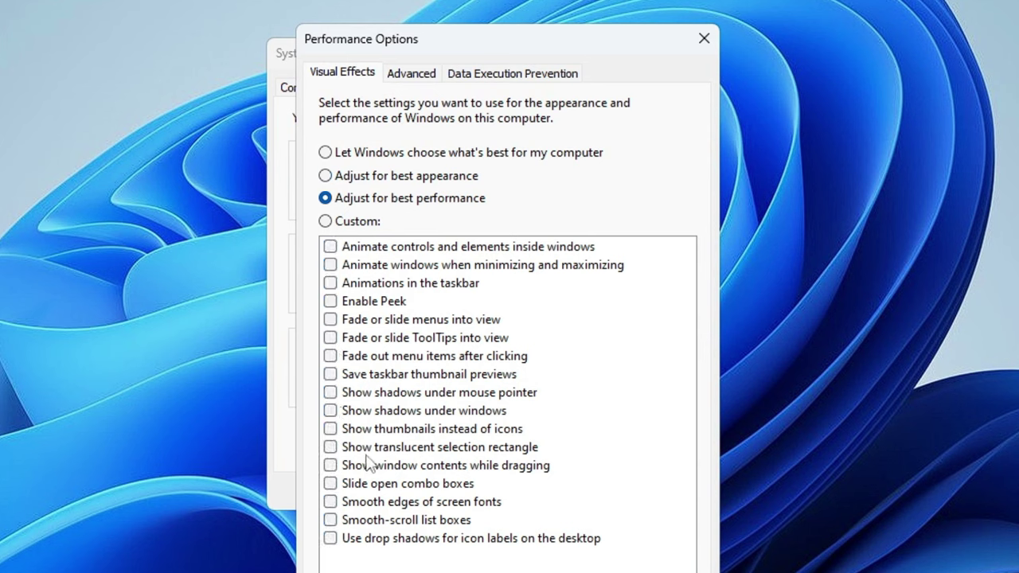
{"action": "left_click", "coordinate": [330, 429]}
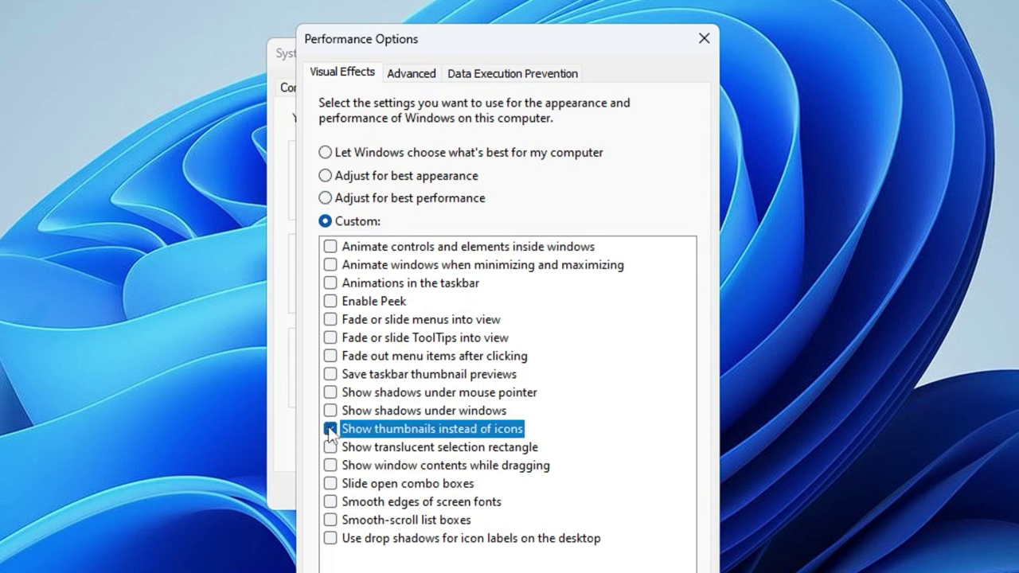
{"action": "left_click", "coordinate": [331, 502]}
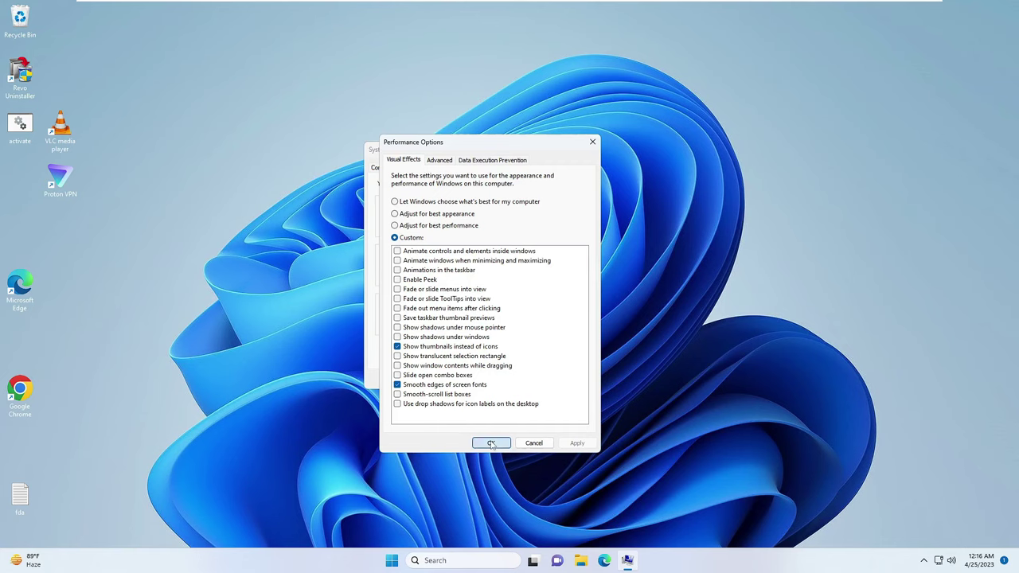
{"action": "left_click", "coordinate": [541, 572]}
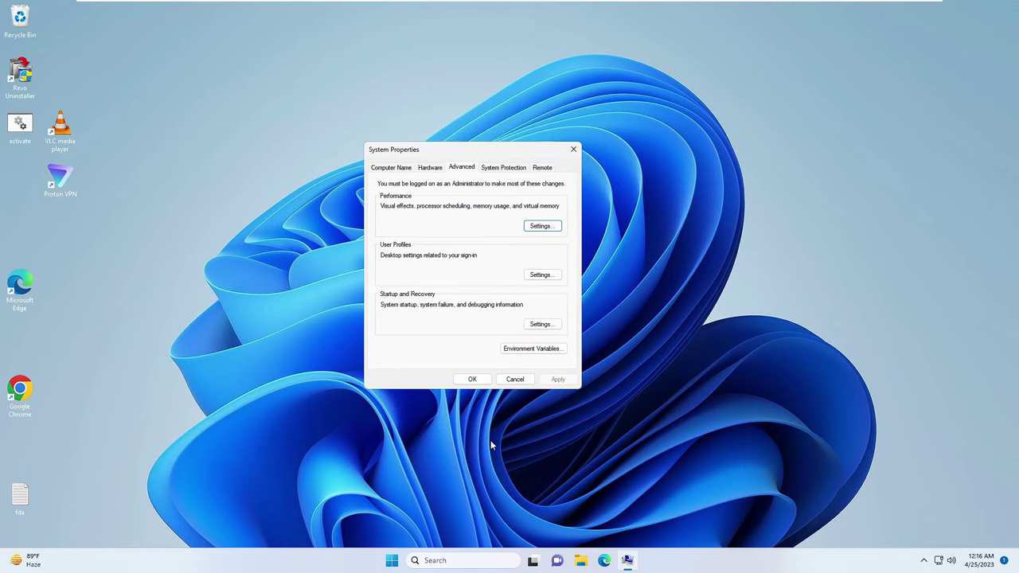
{"action": "left_click", "coordinate": [503, 483]}
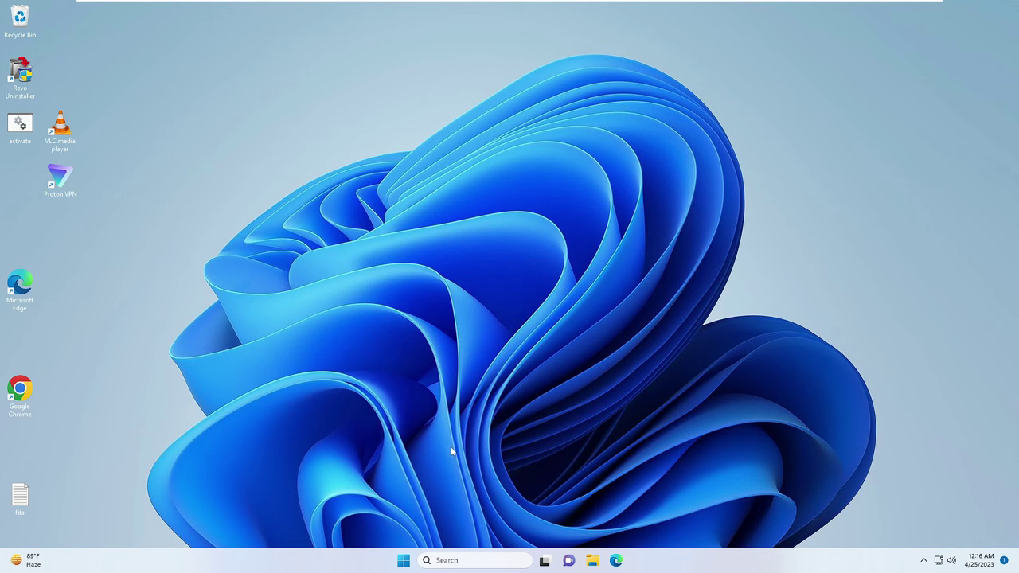
{"action": "right_click", "coordinate": [403, 561]}
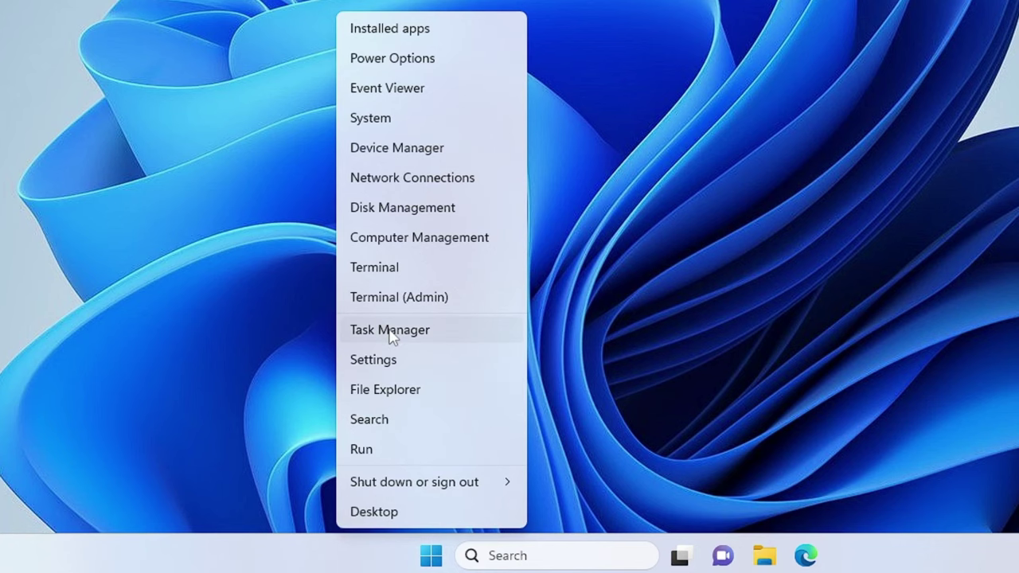
{"action": "left_click", "coordinate": [392, 331]}
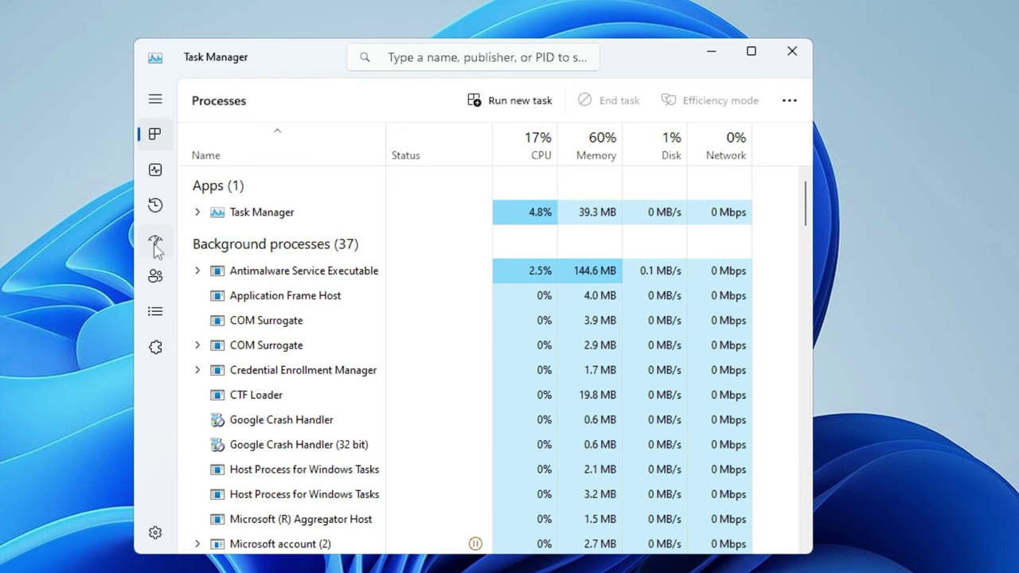
{"action": "left_click", "coordinate": [155, 243]}
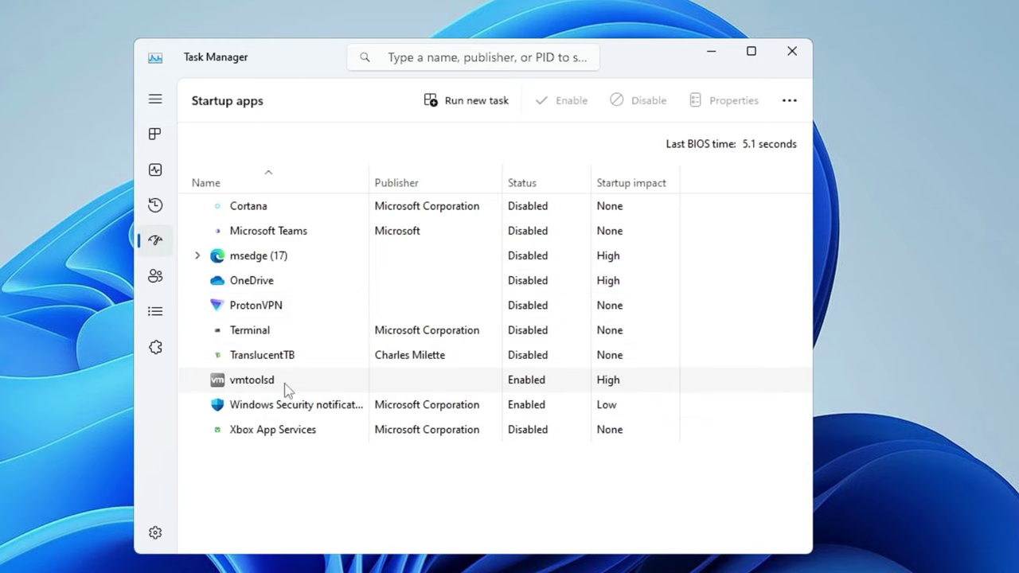
{"action": "right_click", "coordinate": [282, 410]}
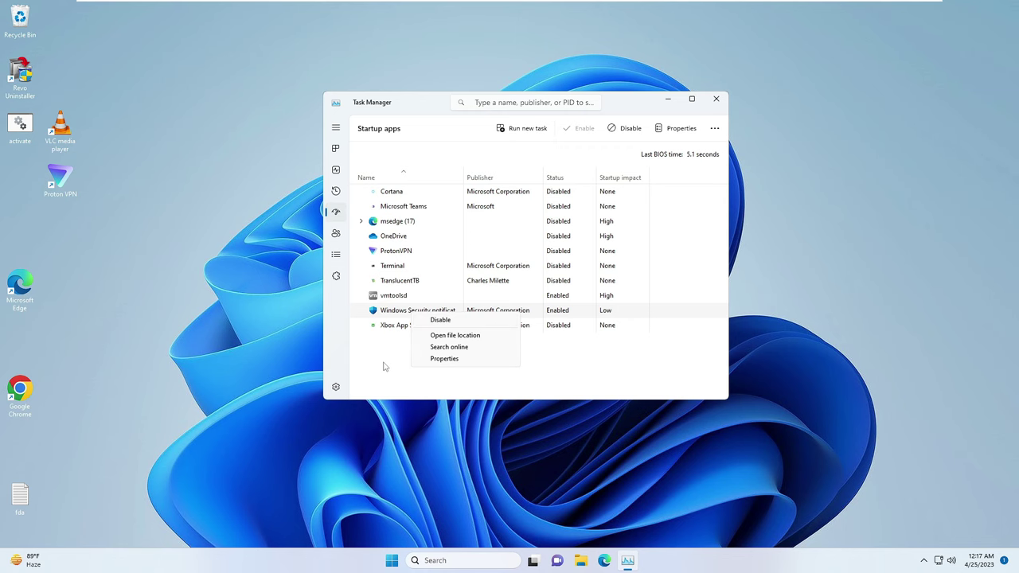
{"action": "key", "text": "Escape"}
{"action": "left_click", "coordinate": [714, 101]}
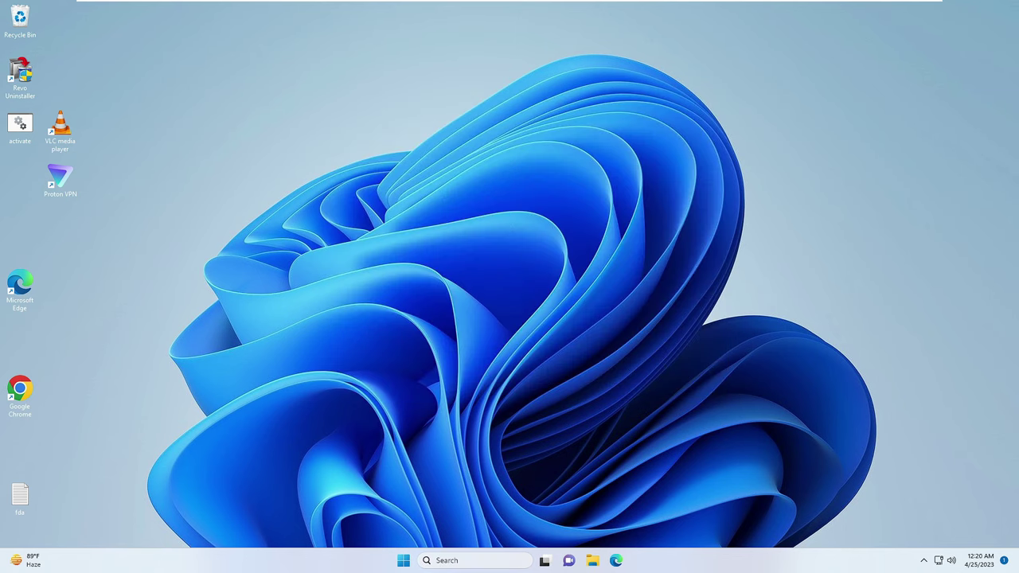
Search for appwiz.cpl to open Programs and Features with its list of installed programs
{"action": "left_click", "coordinate": [467, 562]}
{"action": "type", "text": "appwi"}
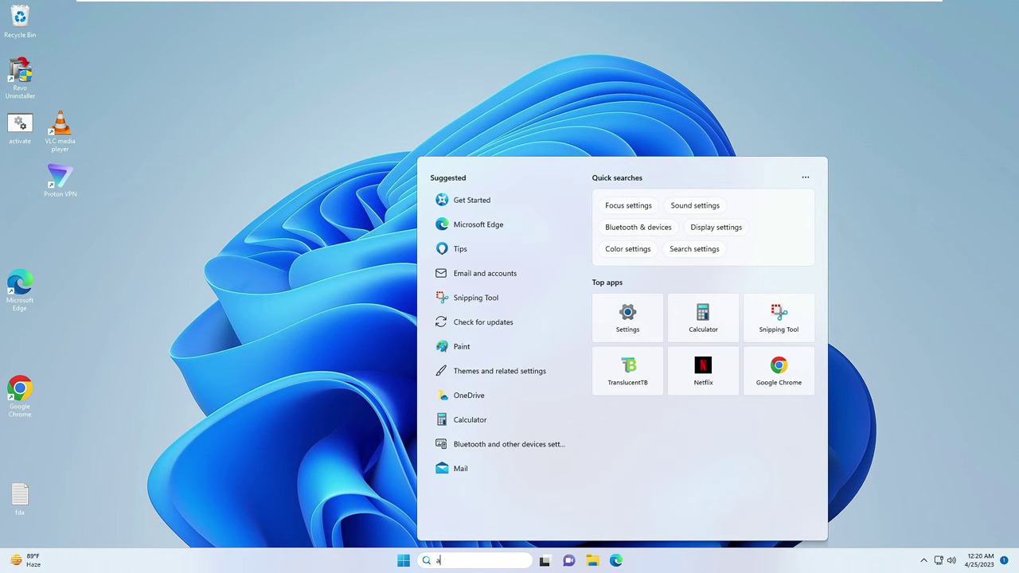
{"action": "type", "text": "z.cpl"}
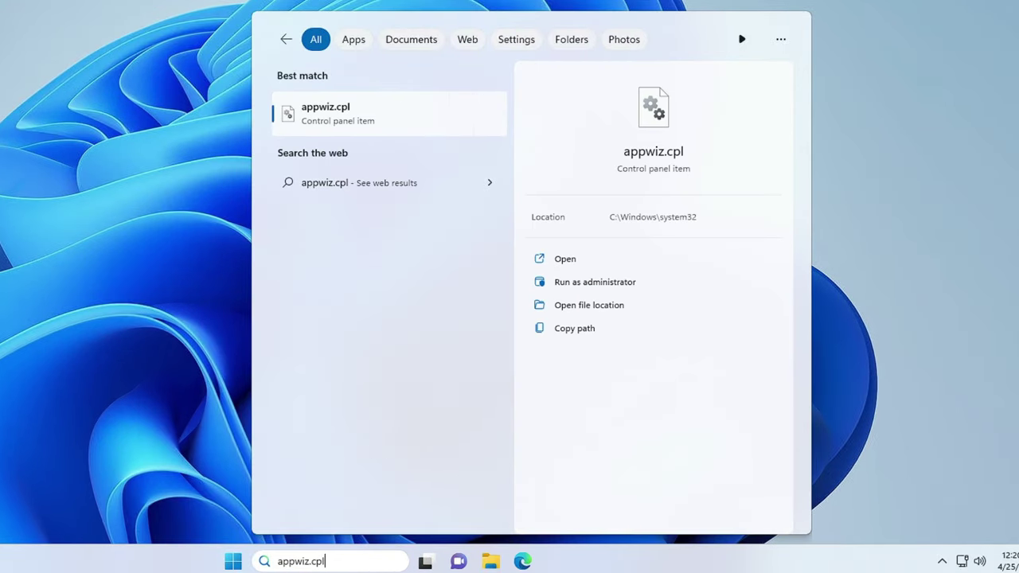
{"action": "key", "text": "Return"}
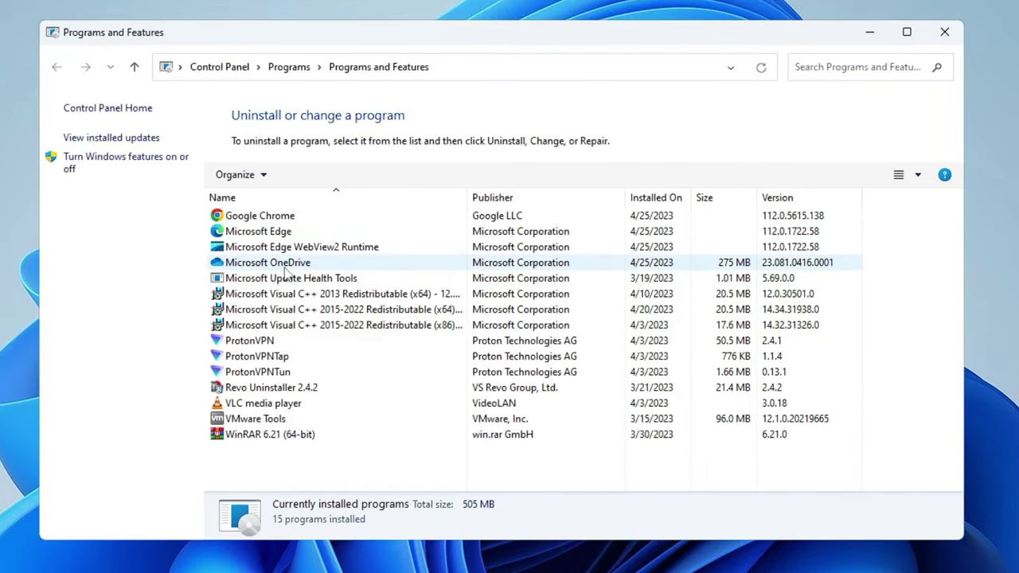
{"action": "left_click", "coordinate": [285, 269]}
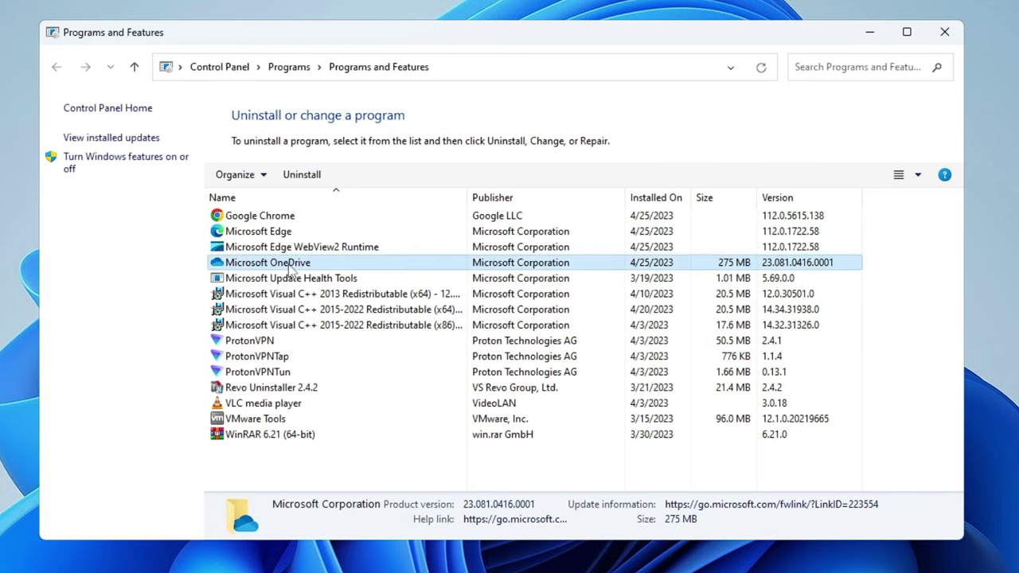
{"action": "right_click", "coordinate": [288, 269]}
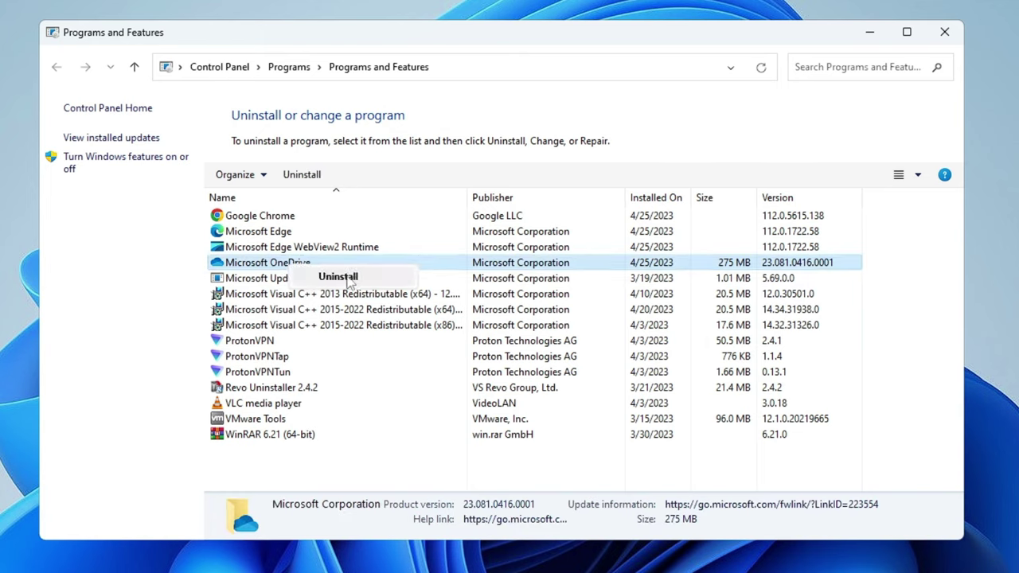
{"action": "left_click", "coordinate": [318, 310]}
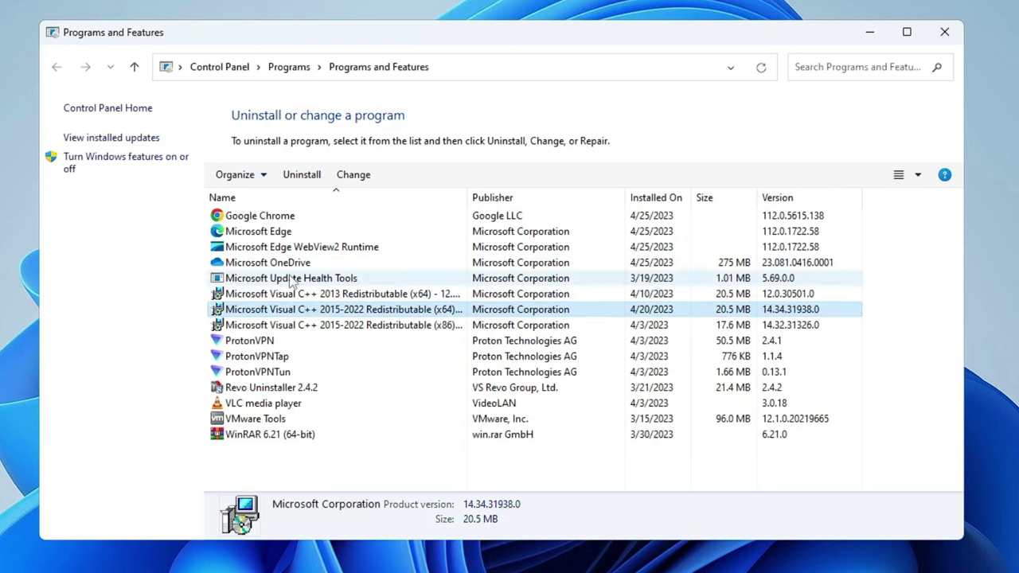